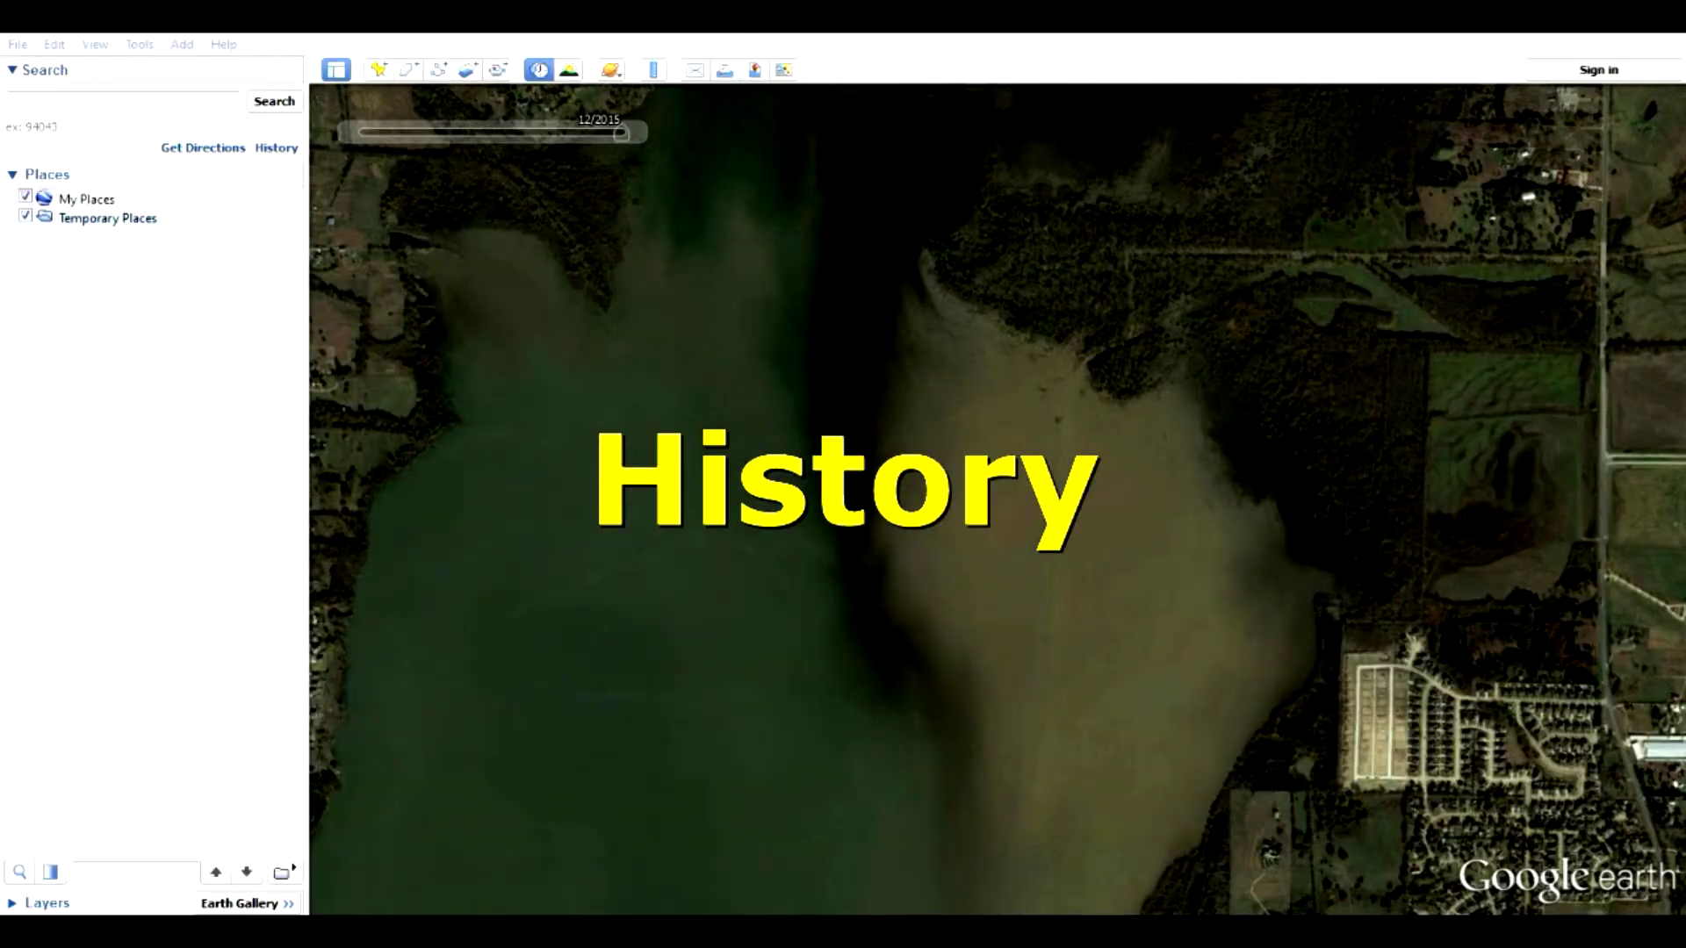
- Show the historical imagery time slider over the lake, starting at the 12/2015 image
mouse_move(550, 143)
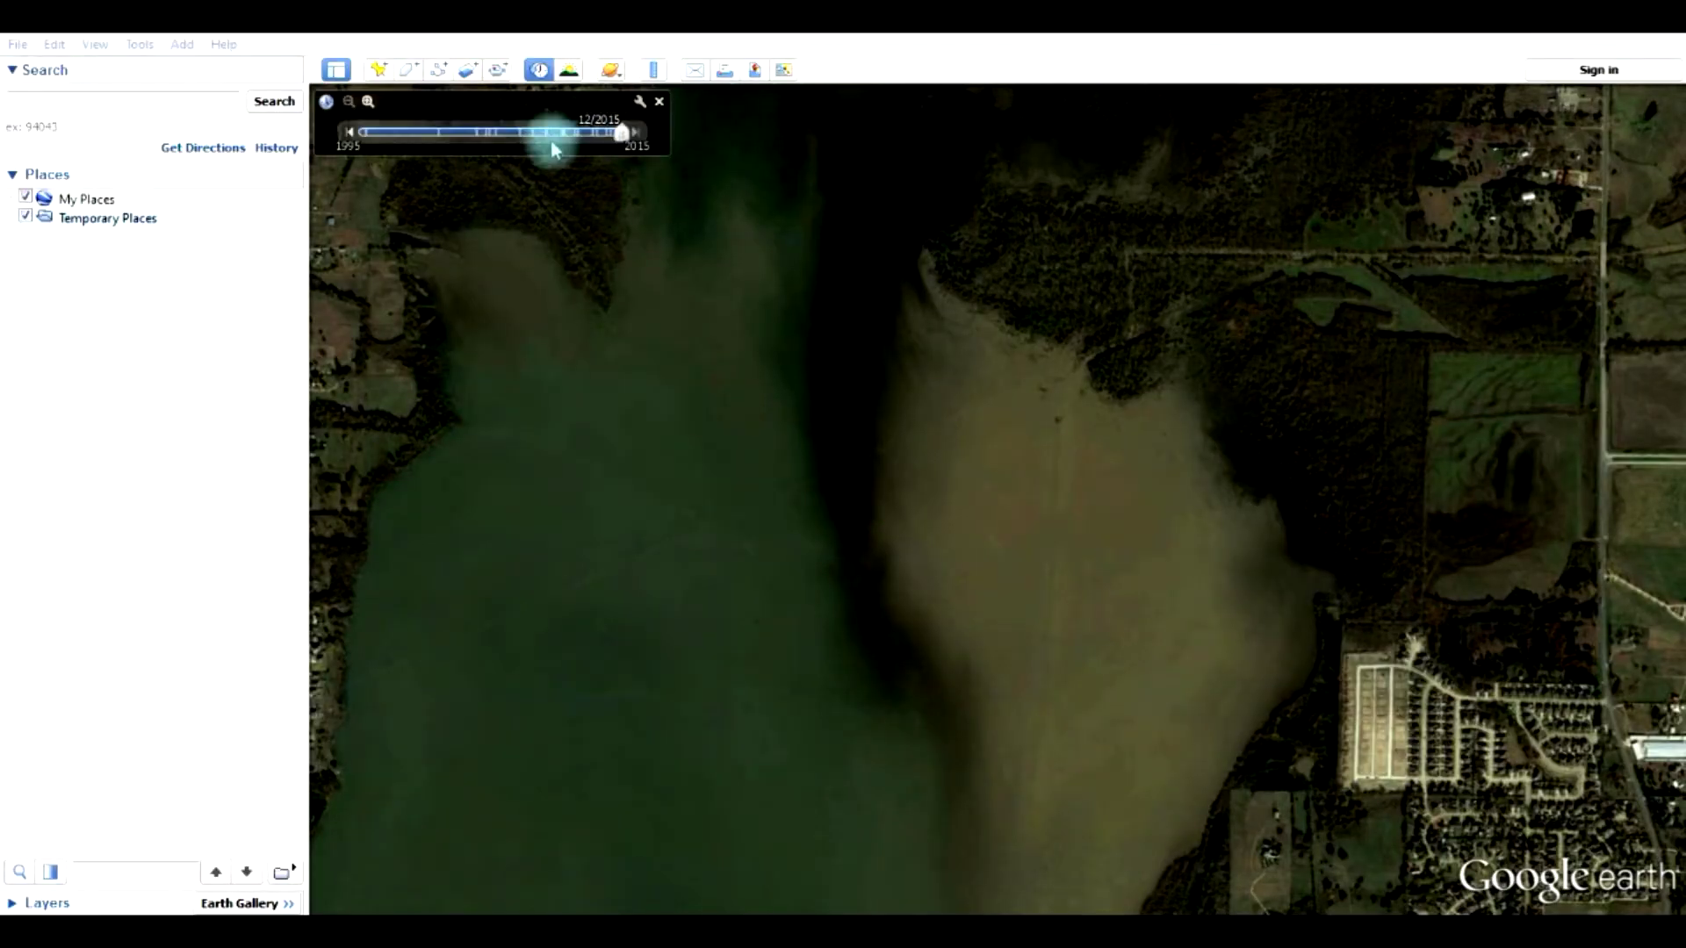
- Switch to the 3/2015 imagery and zoom in along the dark exposed channel
click(349, 133)
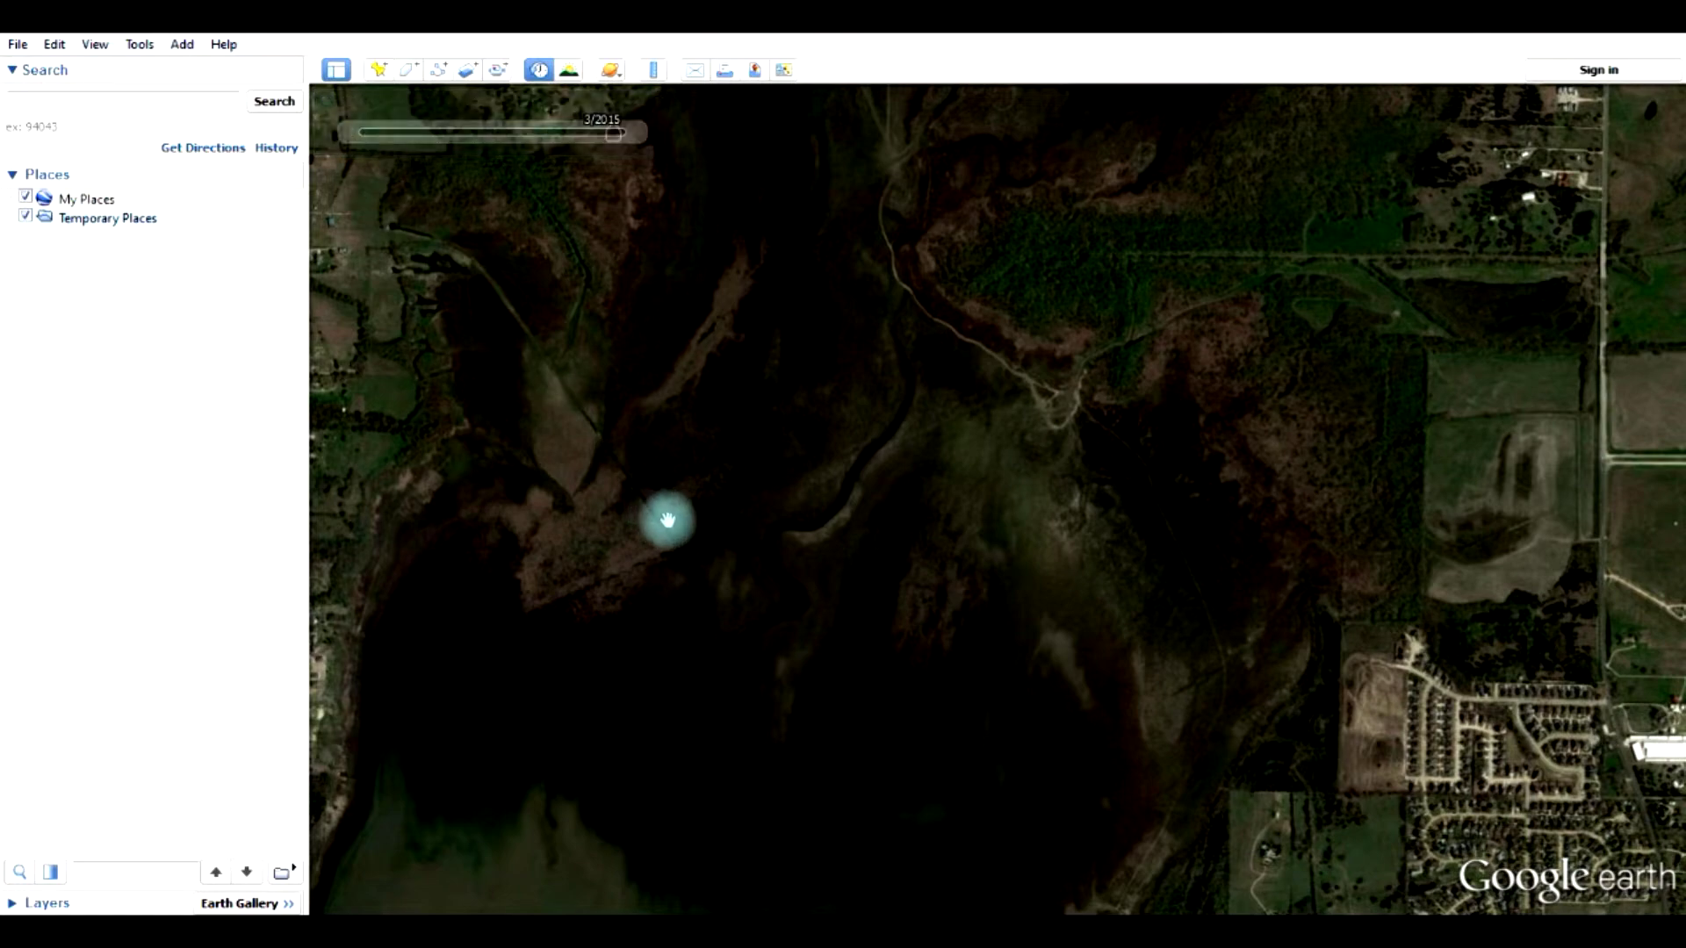
scroll(671, 517, up, 3)
drag(1145, 491, 967, 556)
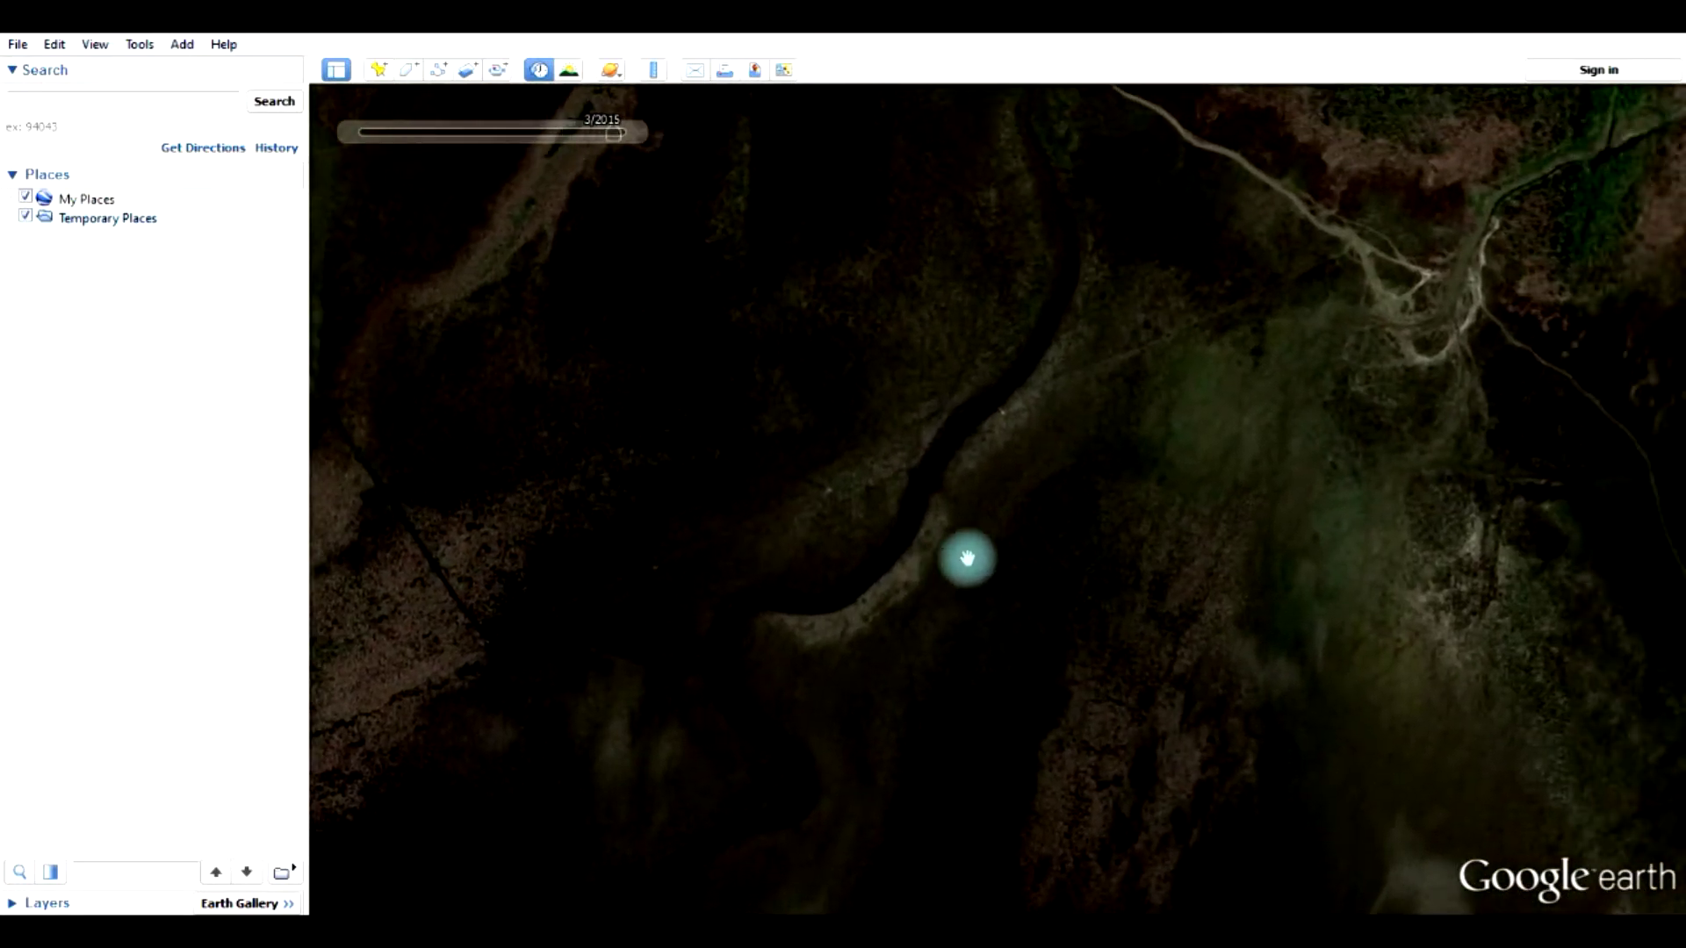
scroll(996, 533, up, 2)
scroll(997, 487, up, 2)
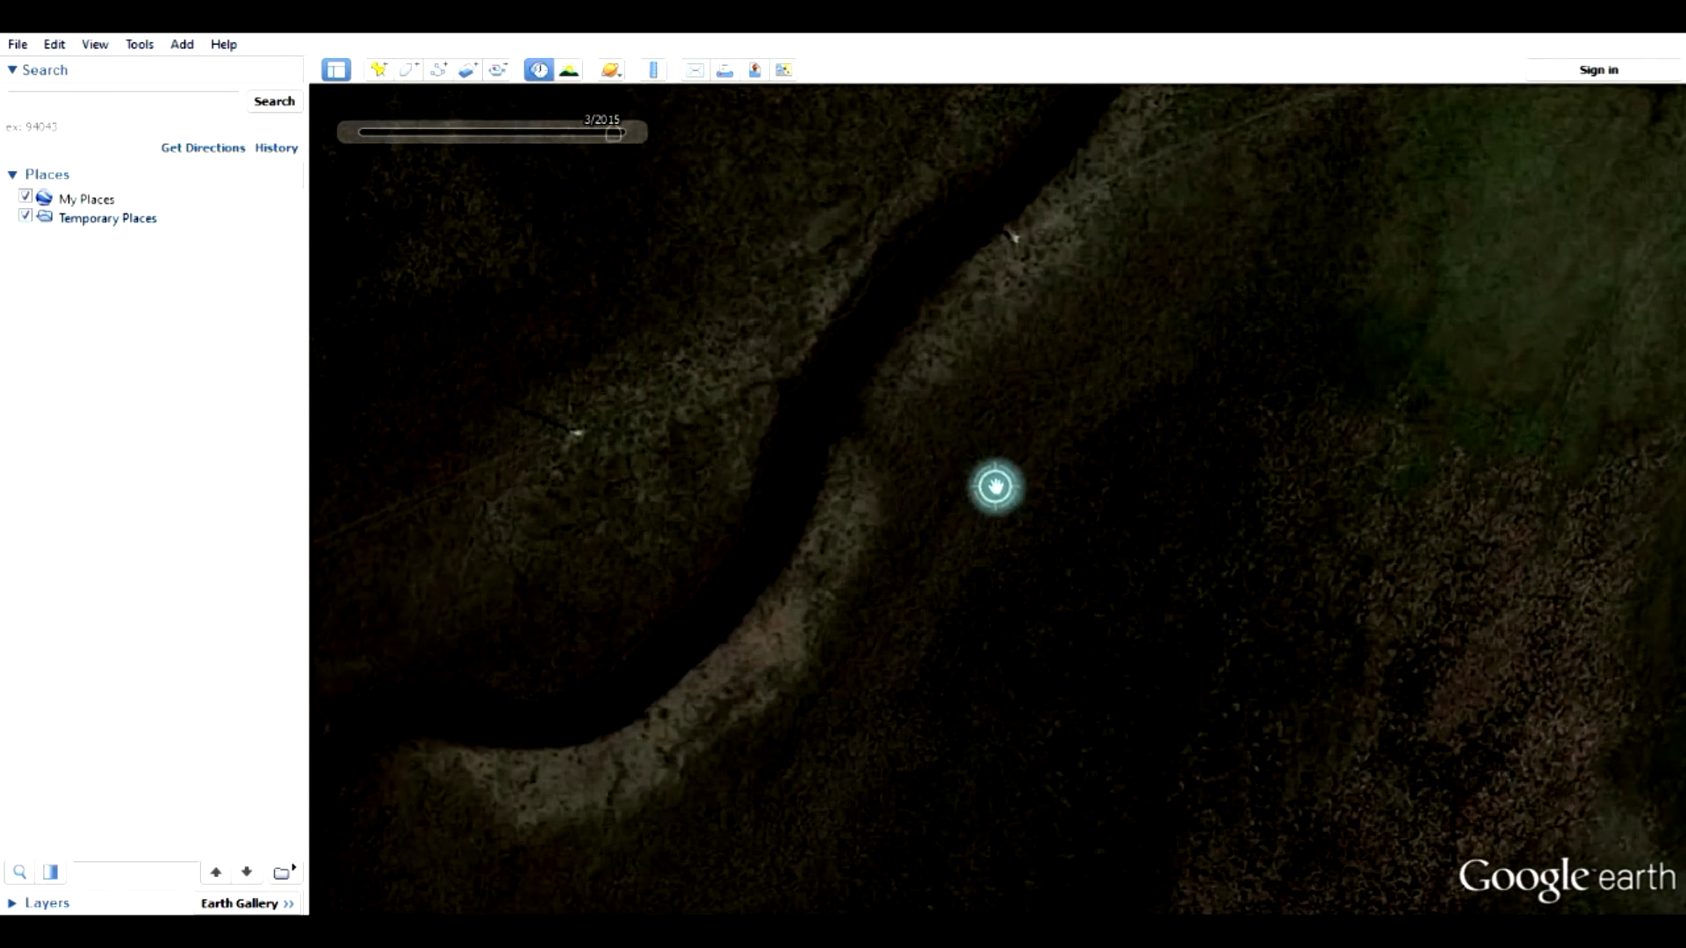
drag(1006, 388, 952, 583)
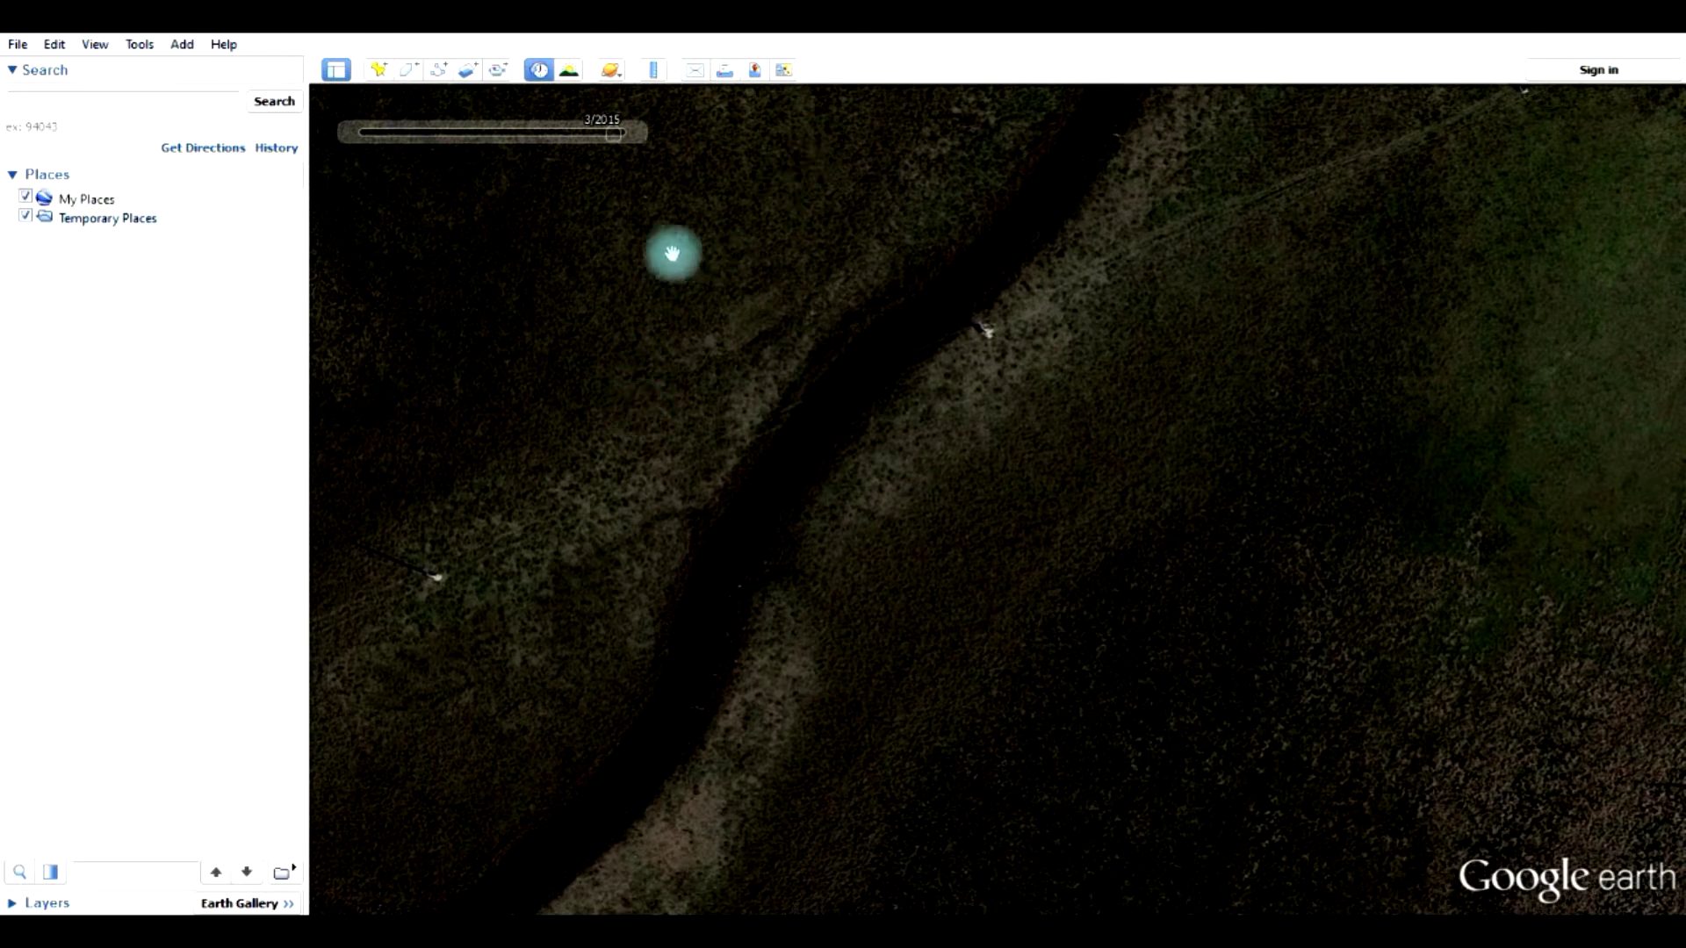
- Step back through 11/2014, 2/2014 and 10/2013 to 8/2012, then return to 10/2013
mouse_move(342, 137)
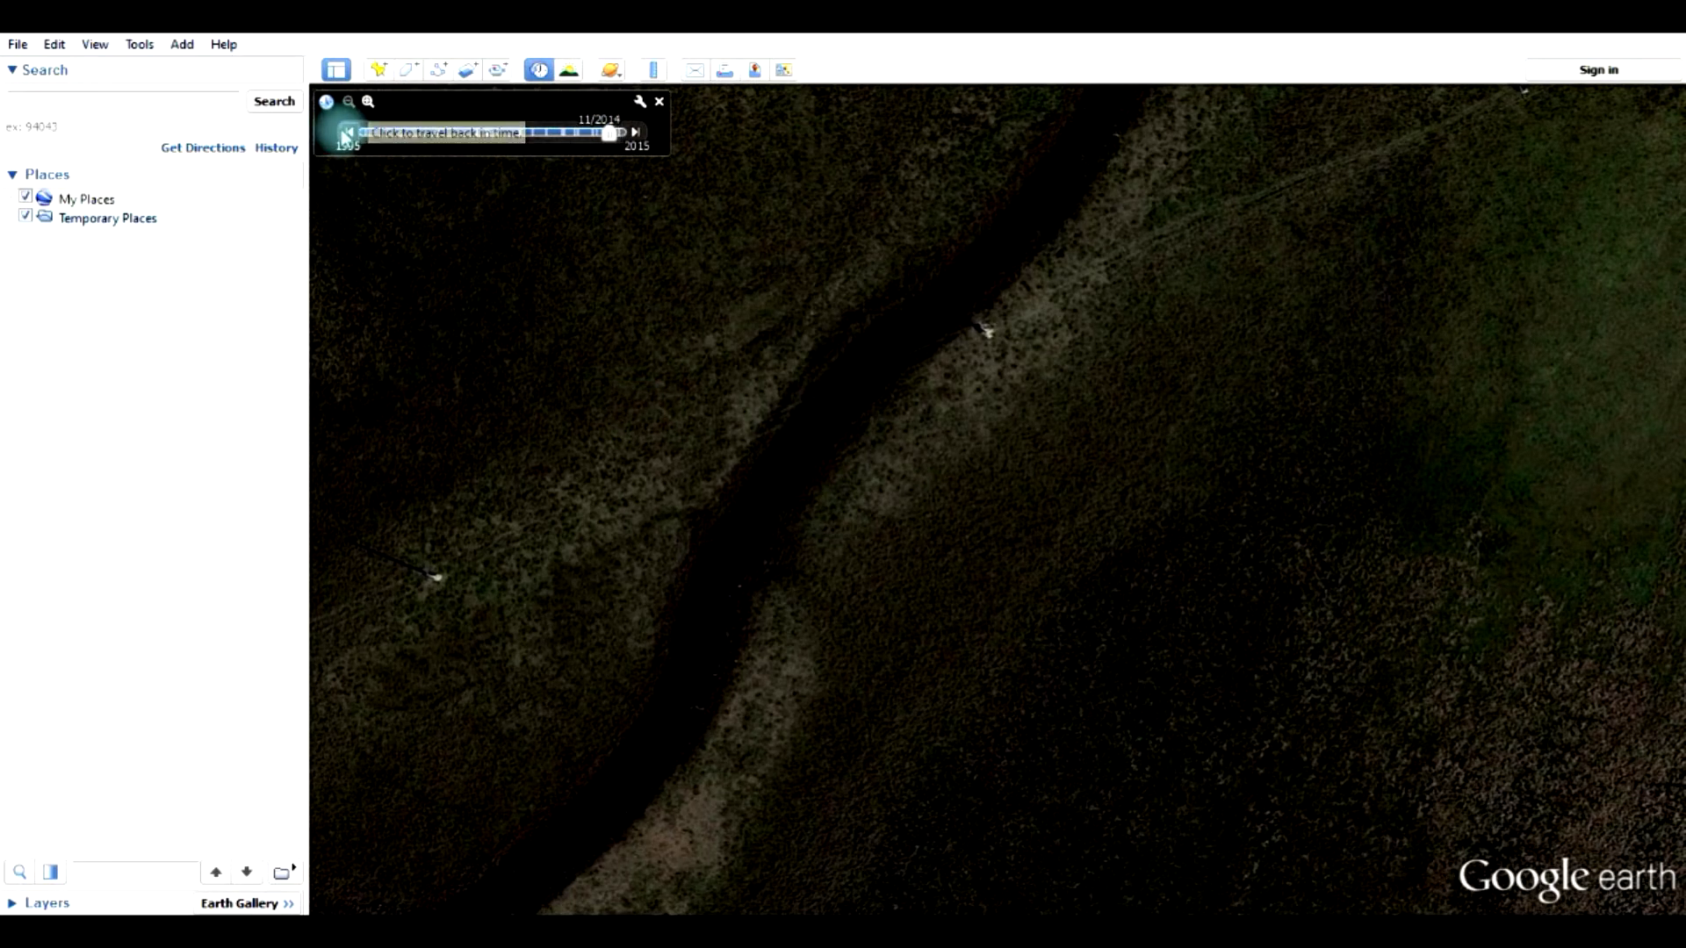
click(346, 132)
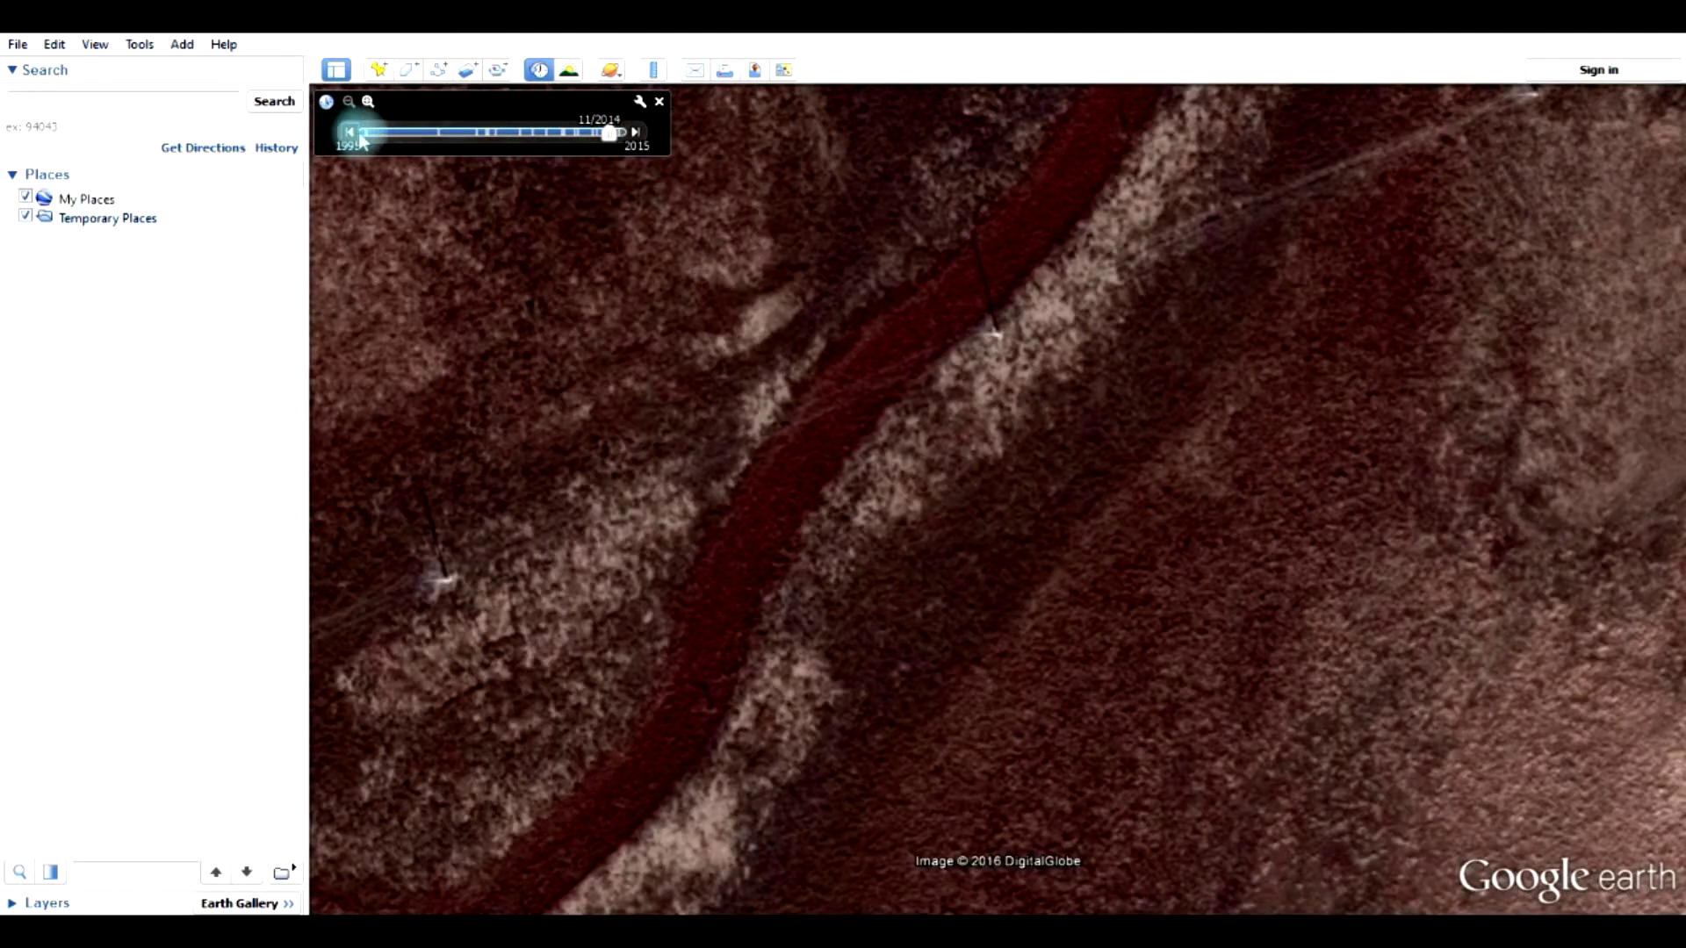
click(358, 137)
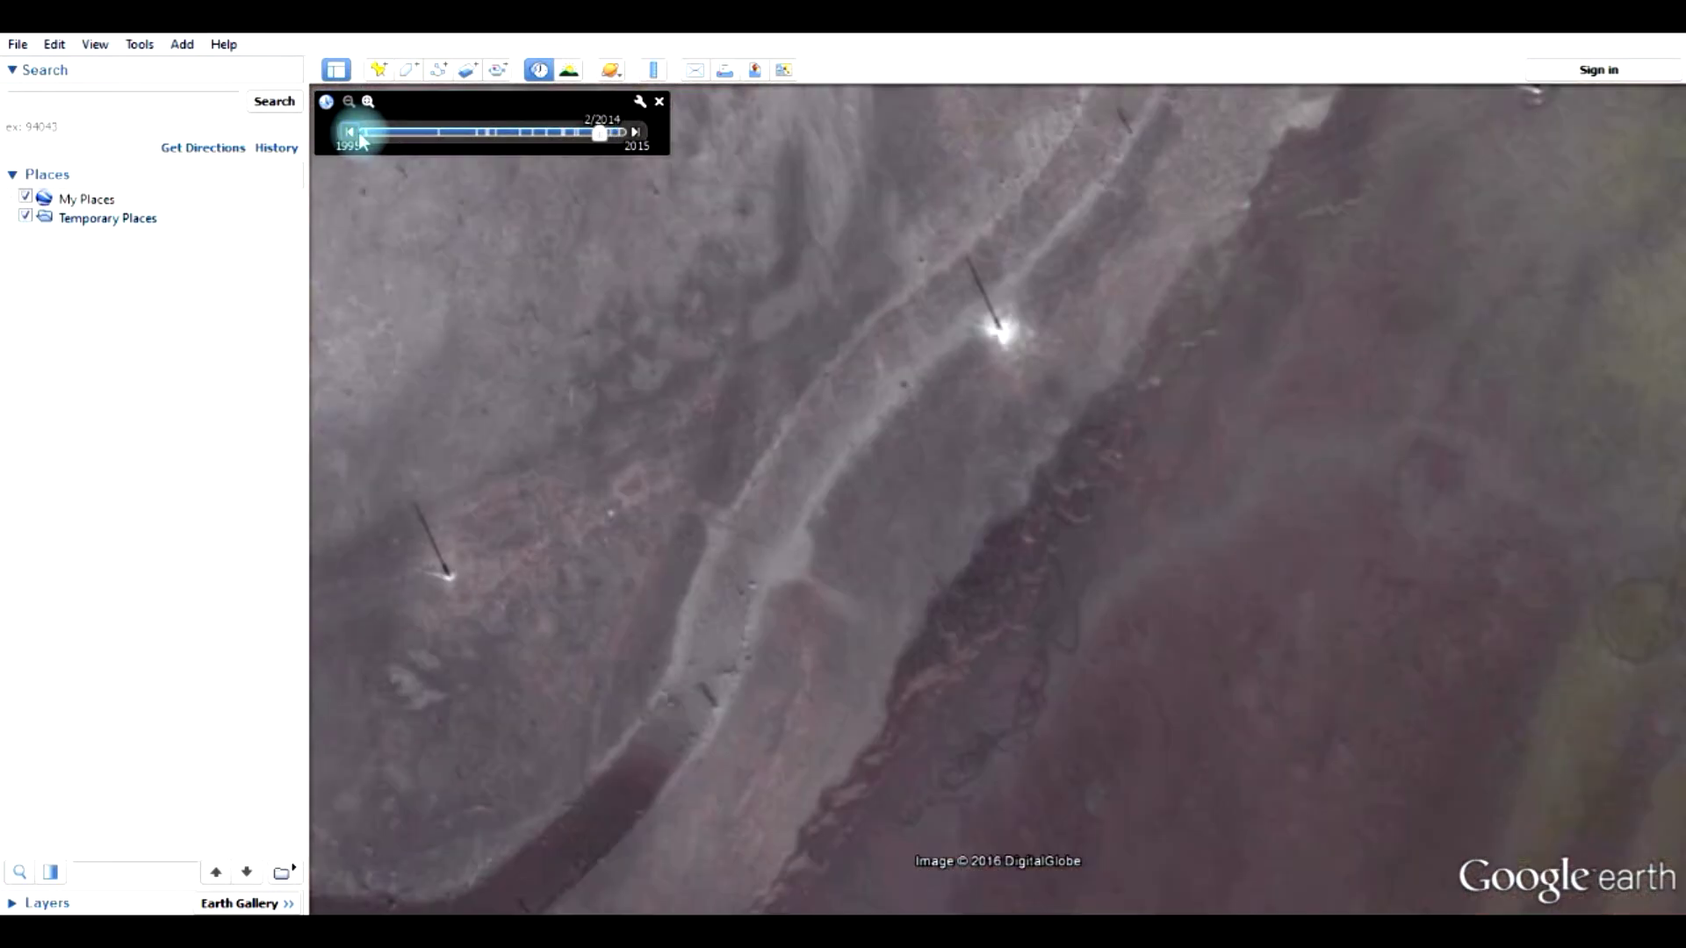
click(360, 138)
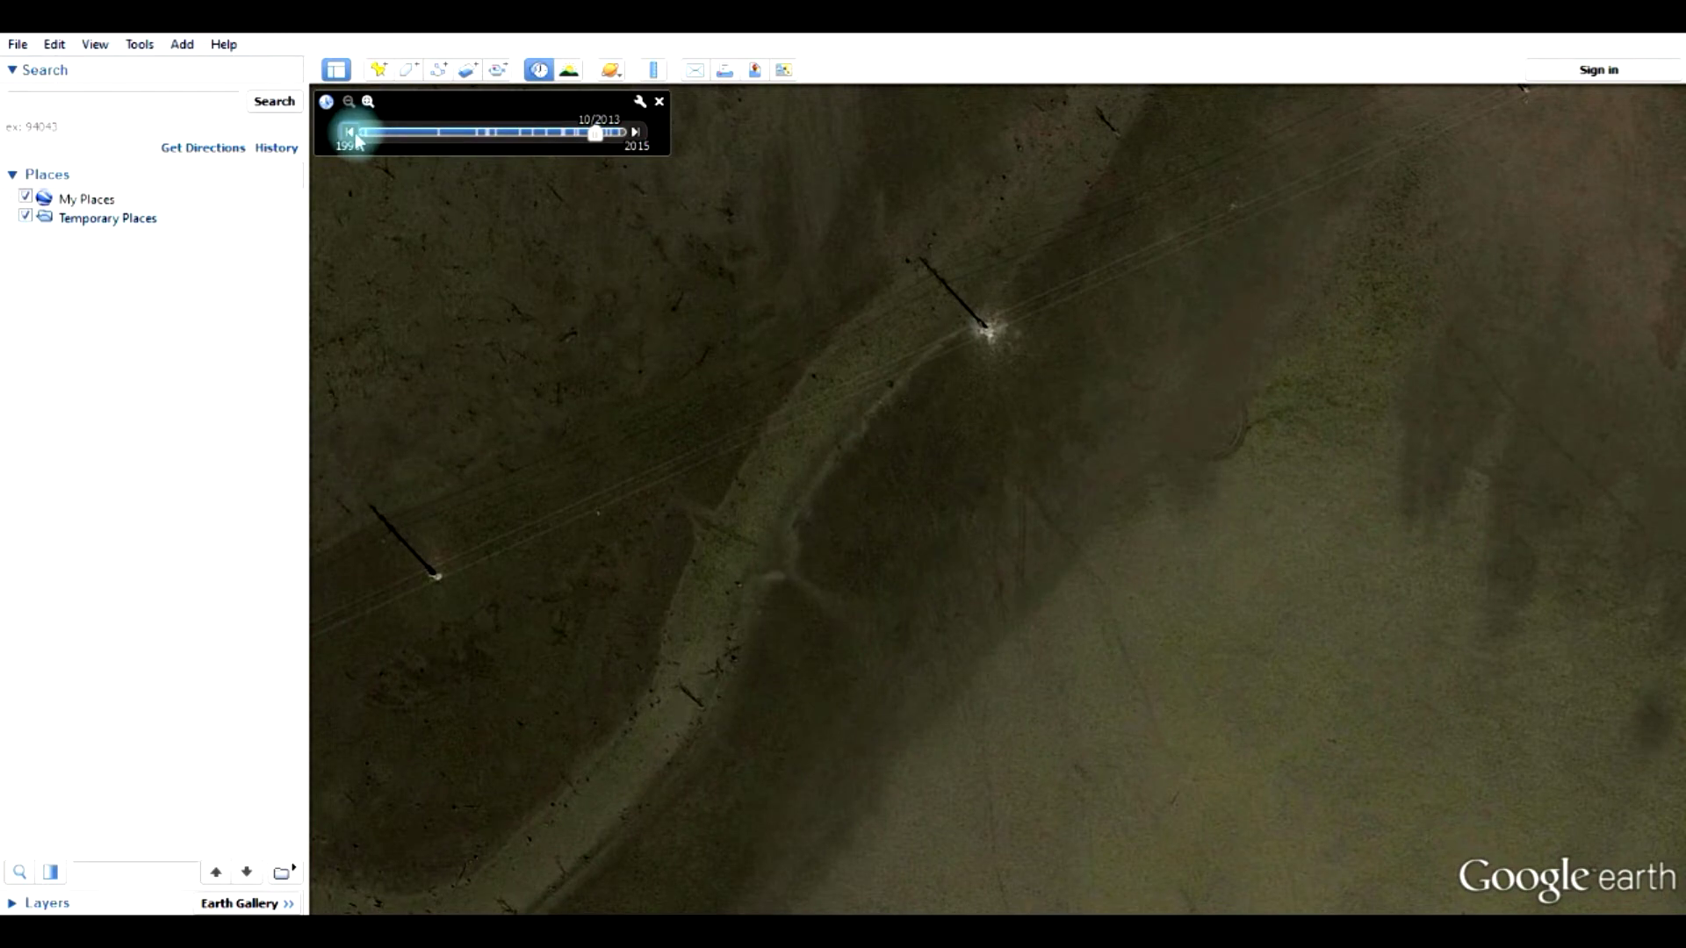
click(351, 136)
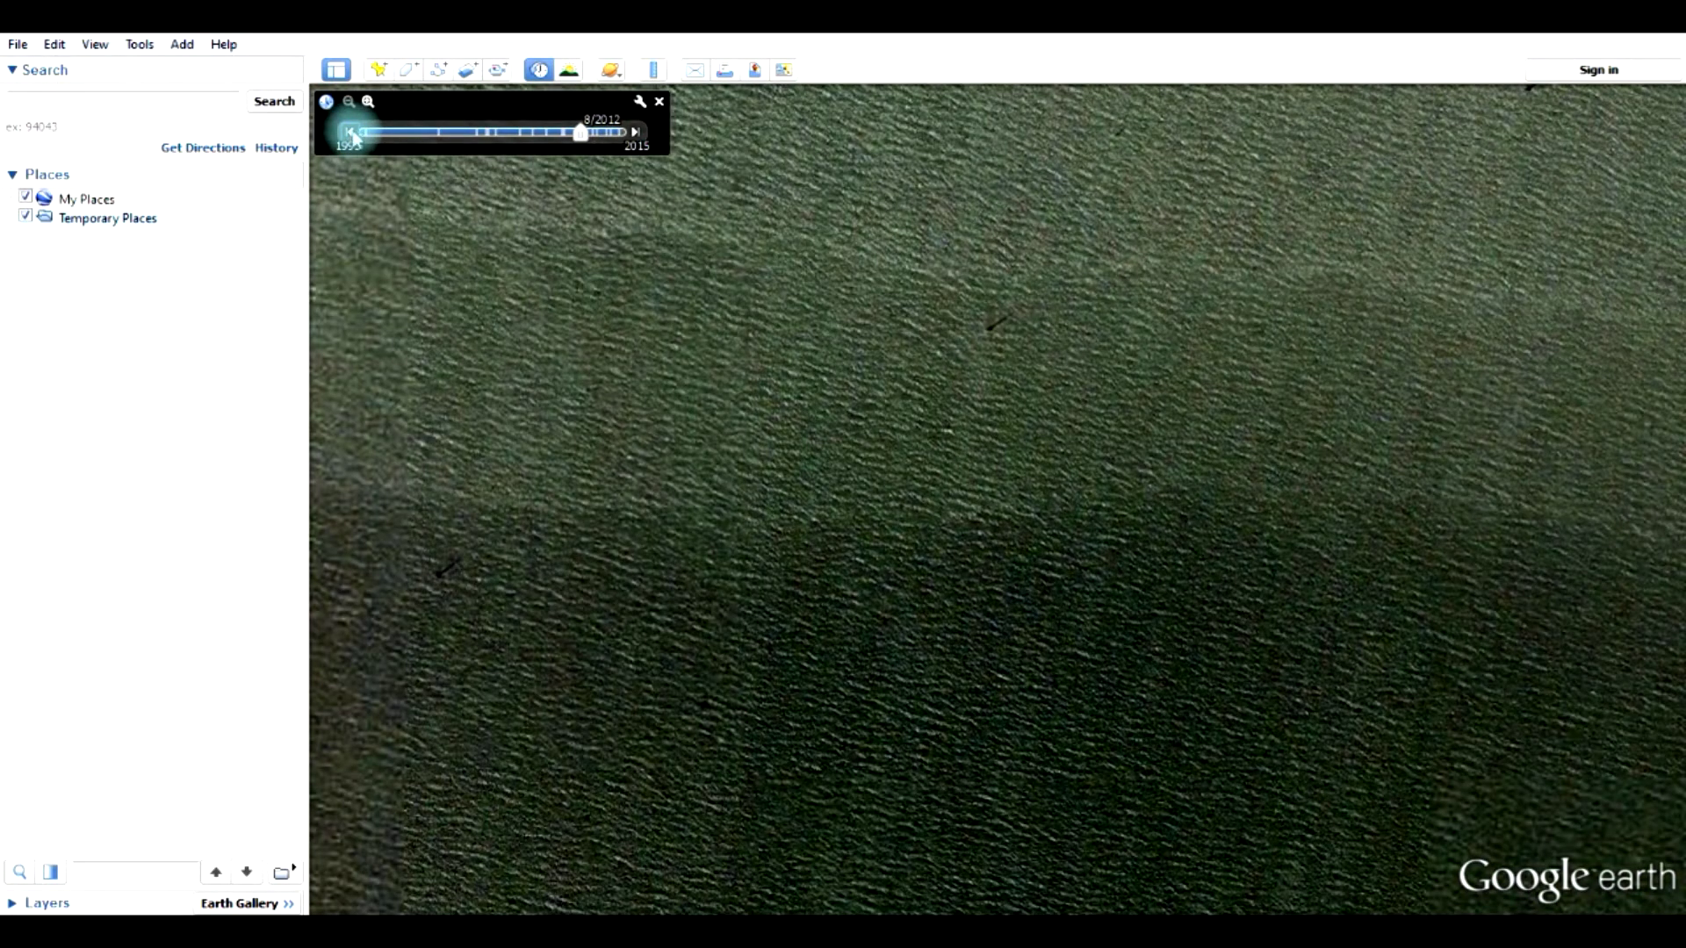
click(637, 130)
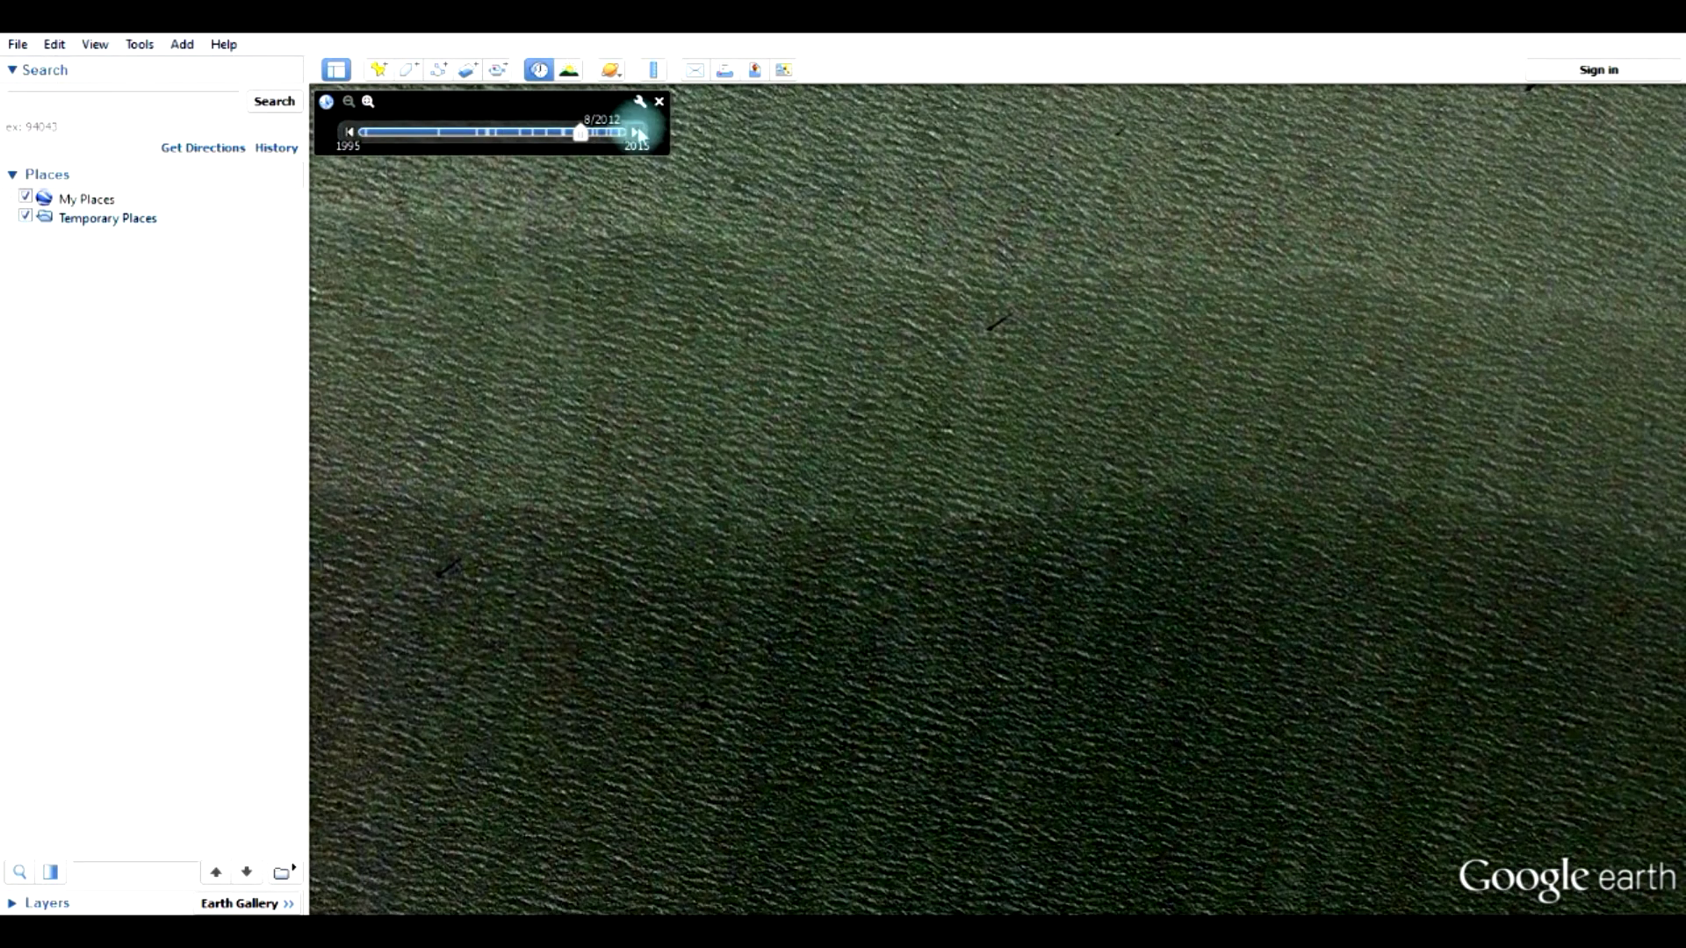
click(636, 132)
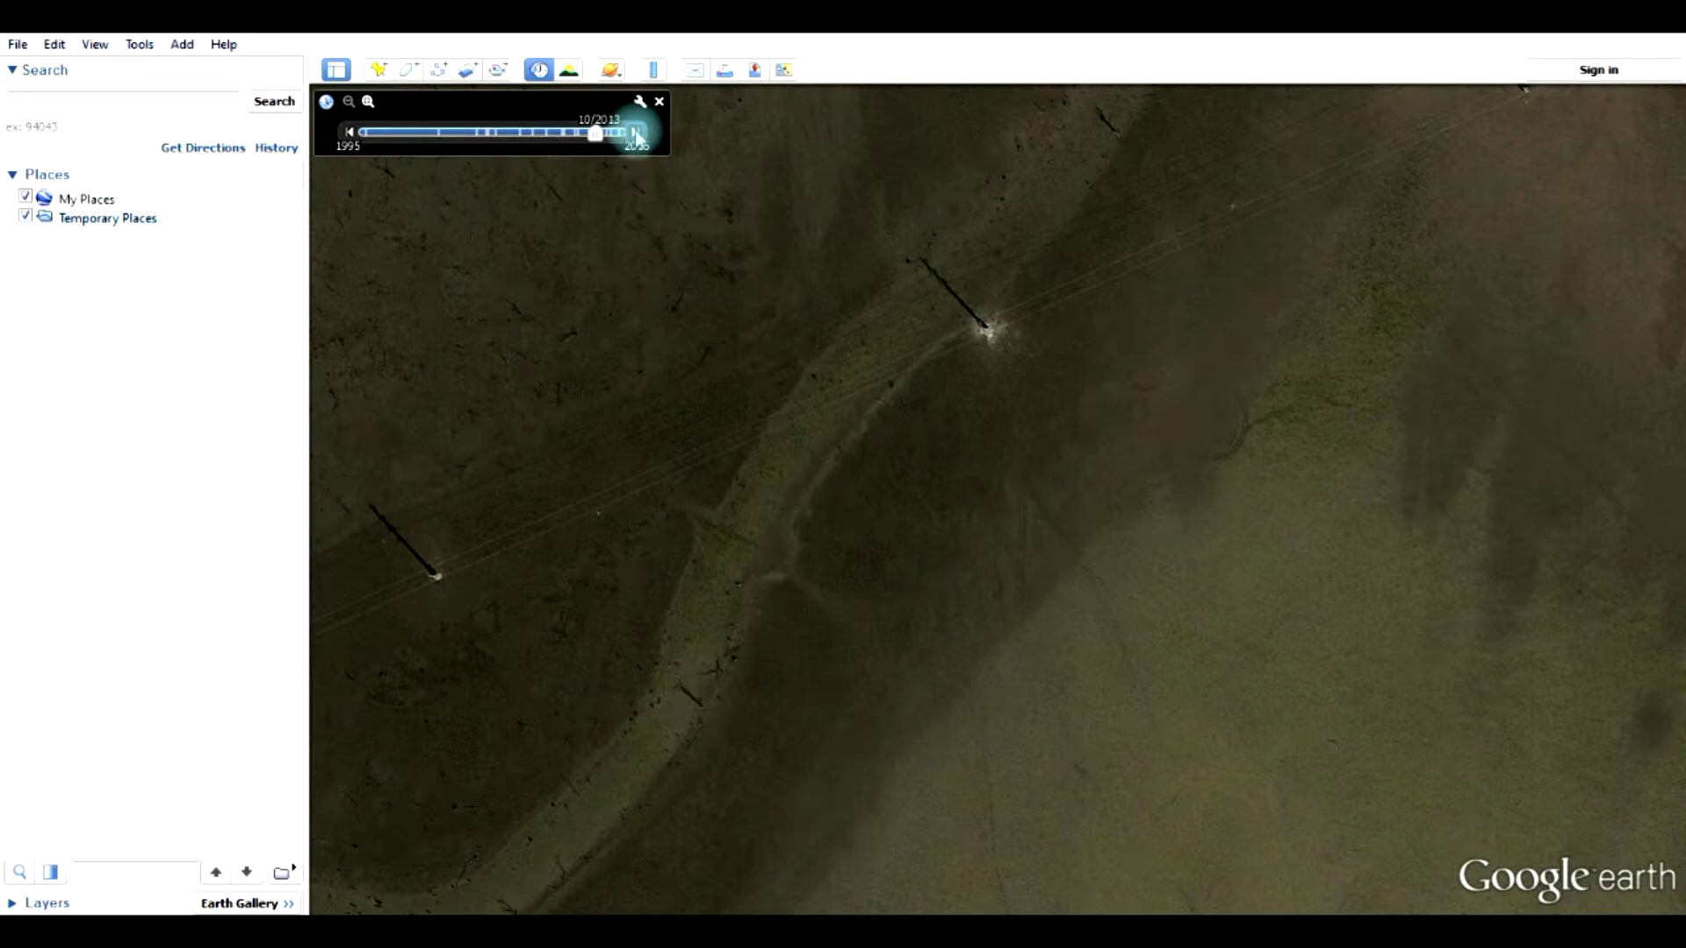
- Zoom in on the channel past the tower, compare 2/2014, then return to 10/2013
double_click(840, 570)
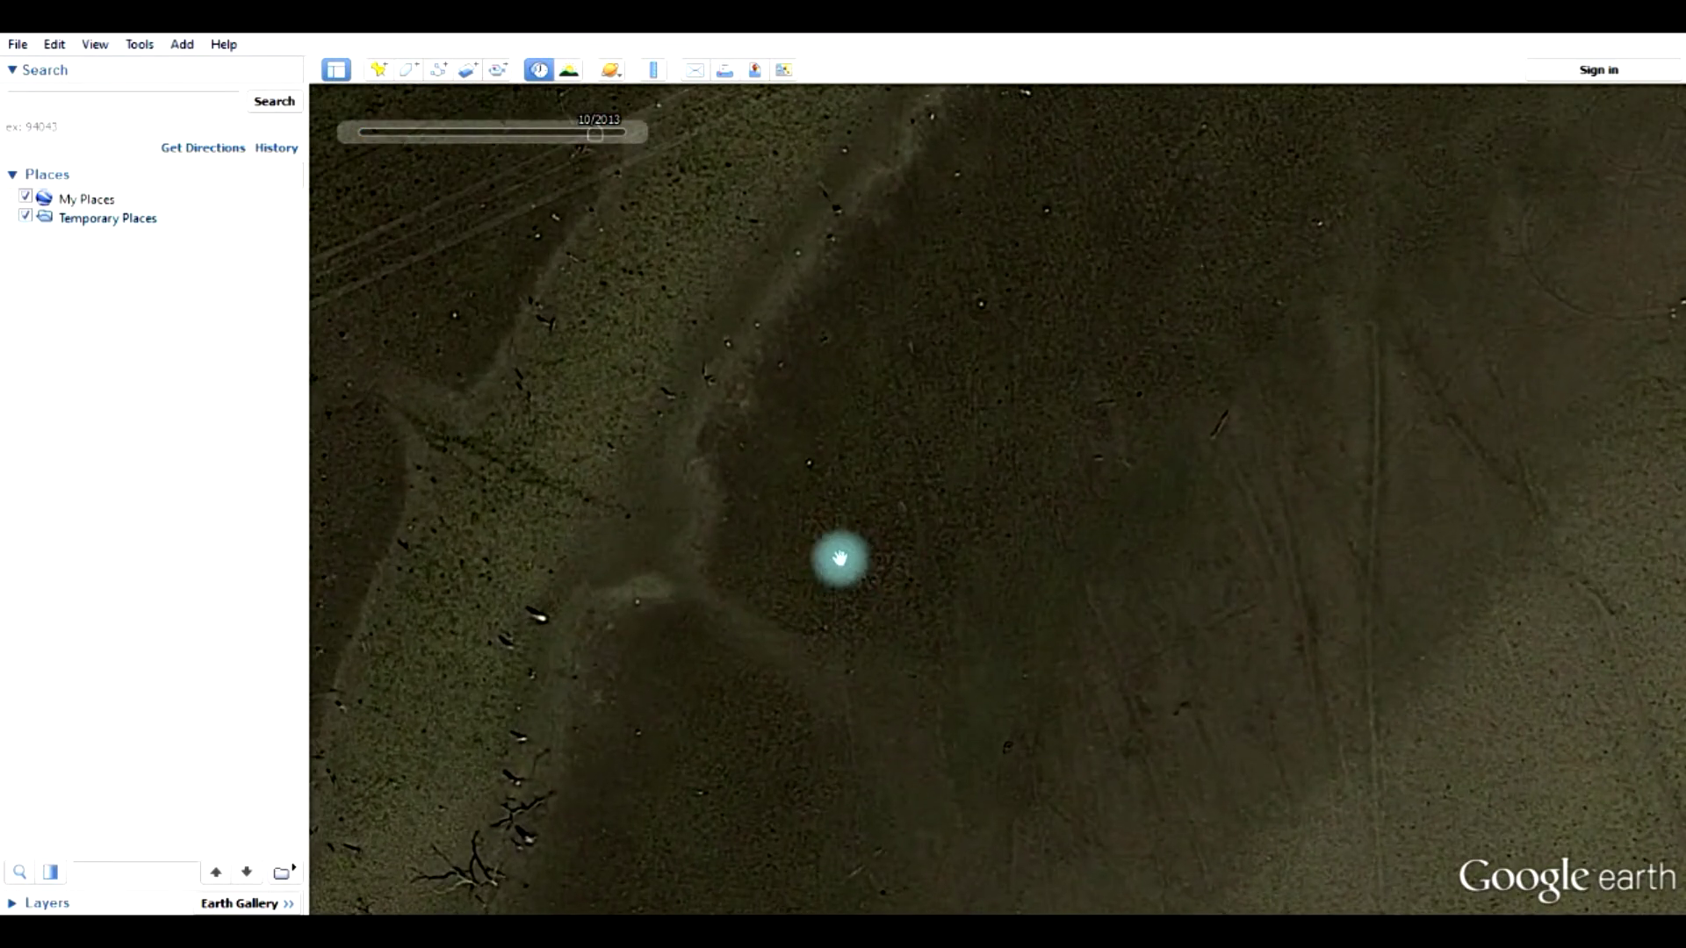
drag(850, 414, 843, 466)
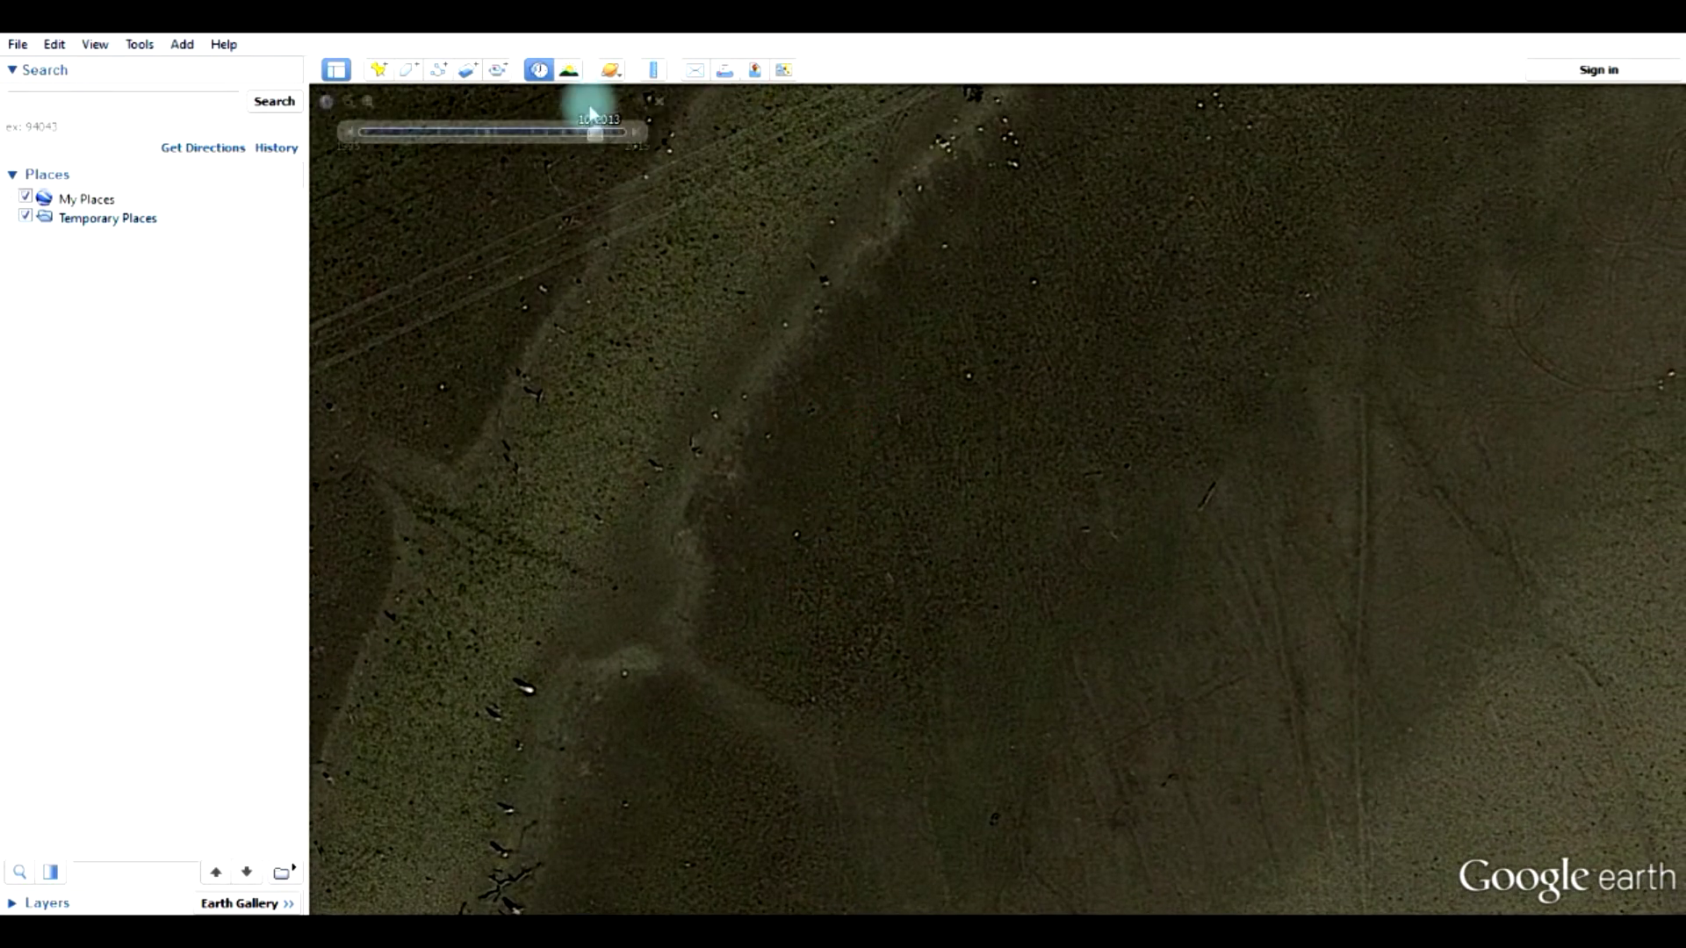
click(635, 132)
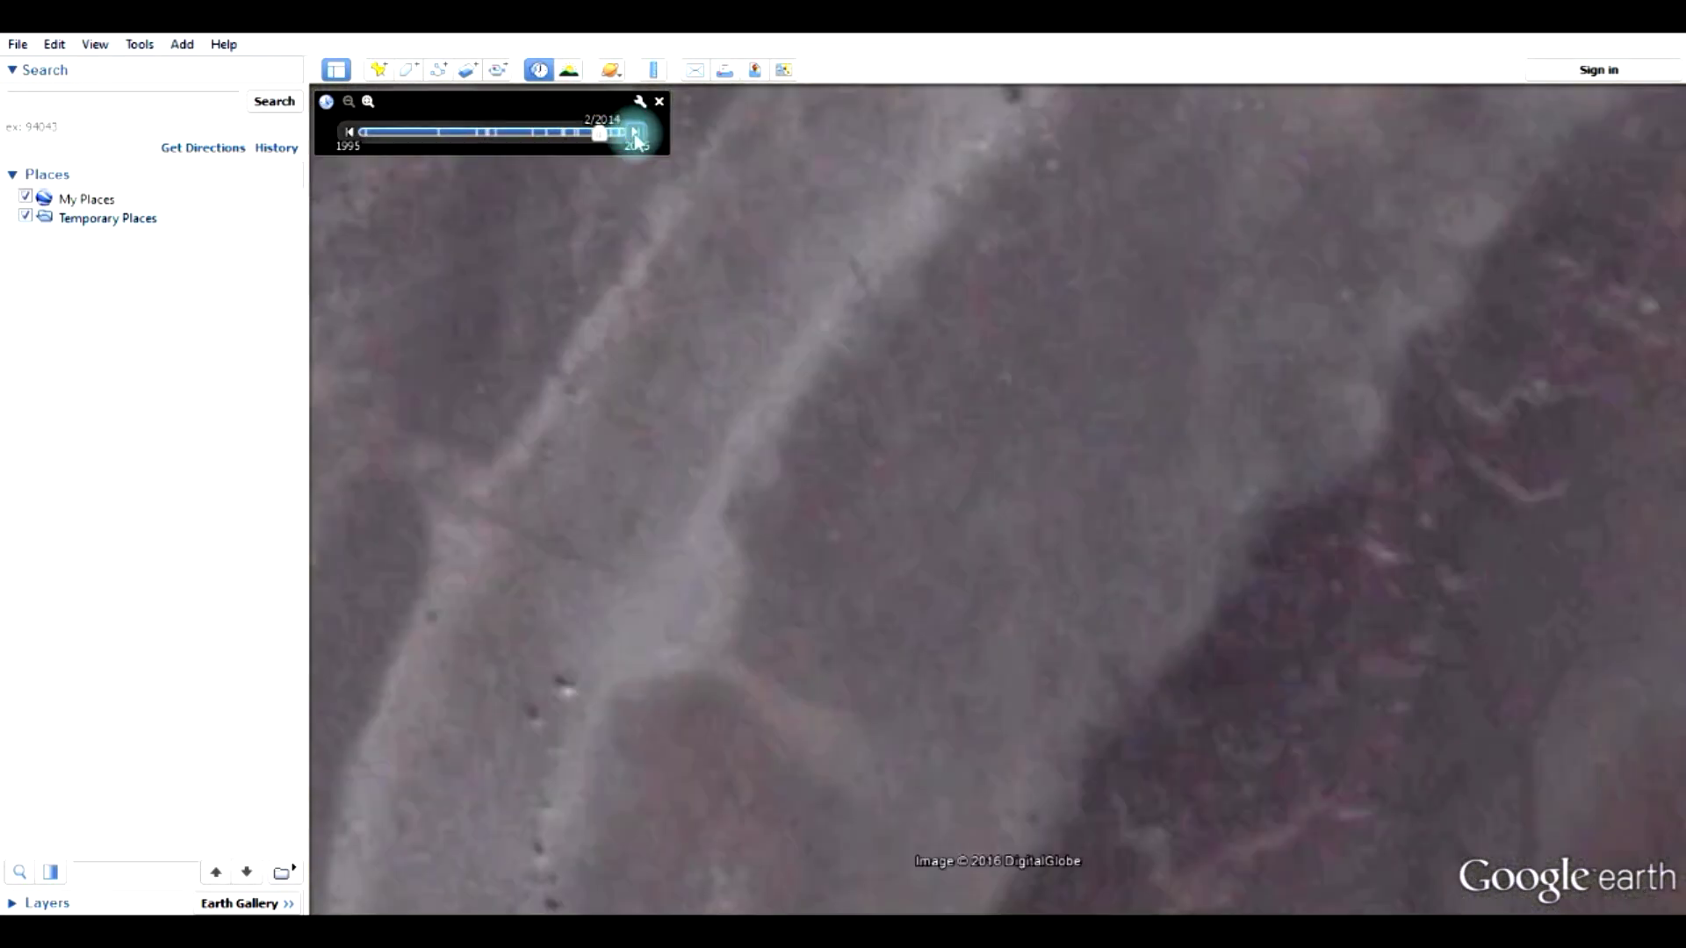
click(351, 139)
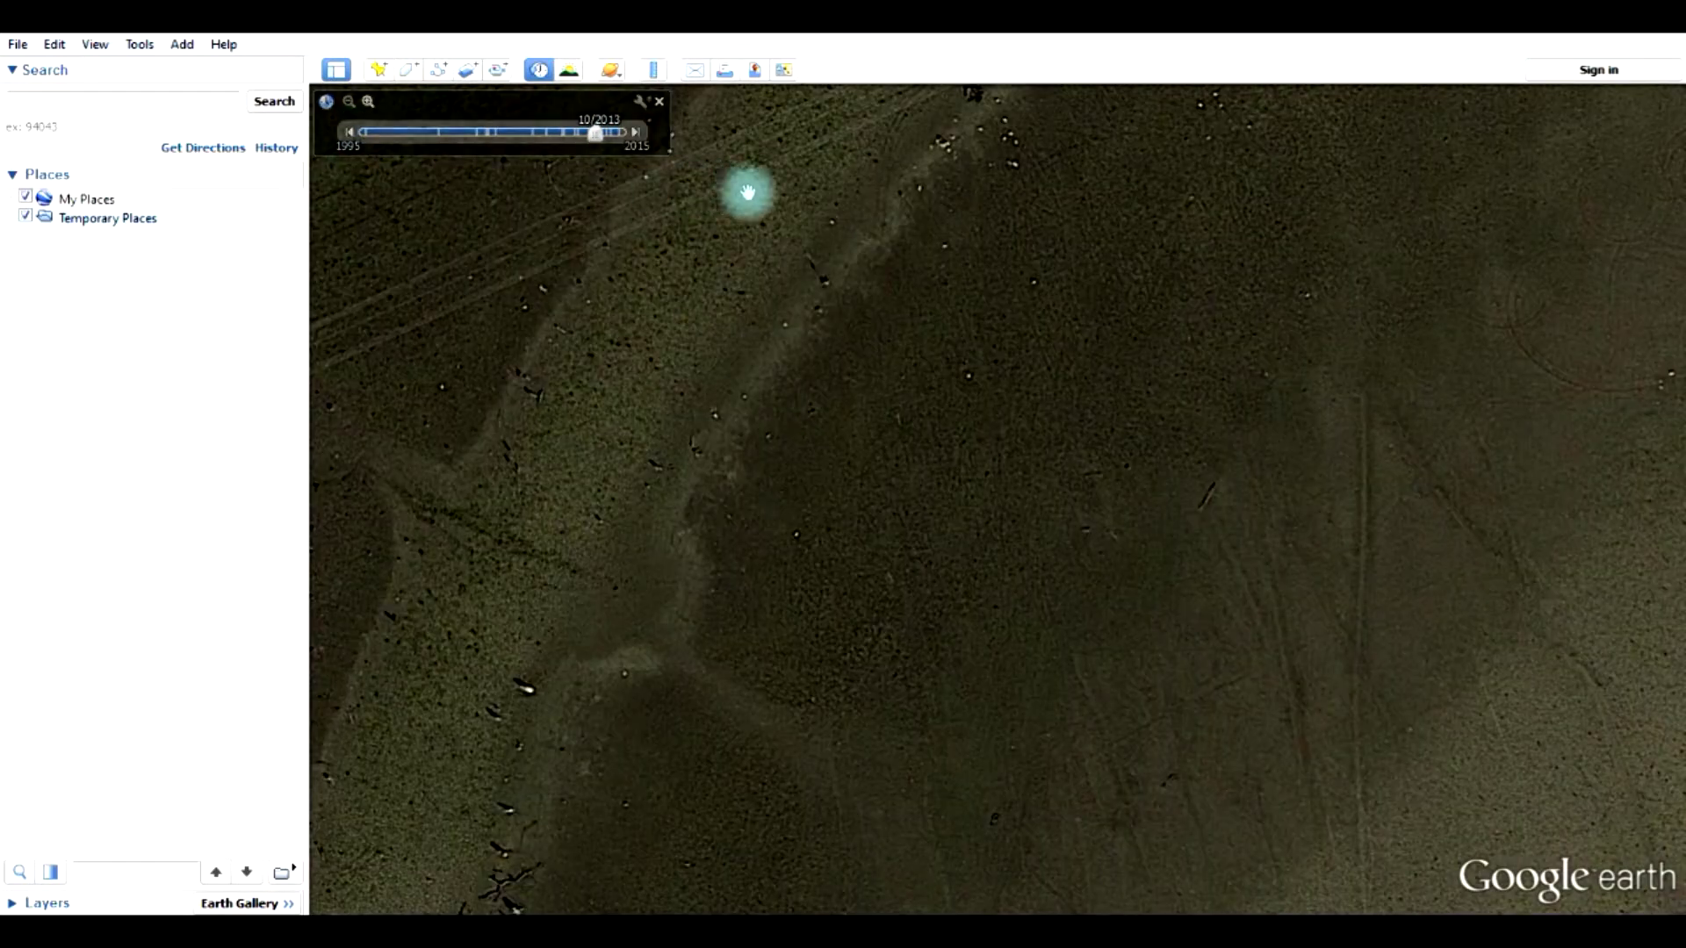
- Center and zoom the view on the stump spots beside the power-line tower
drag(751, 202, 684, 555)
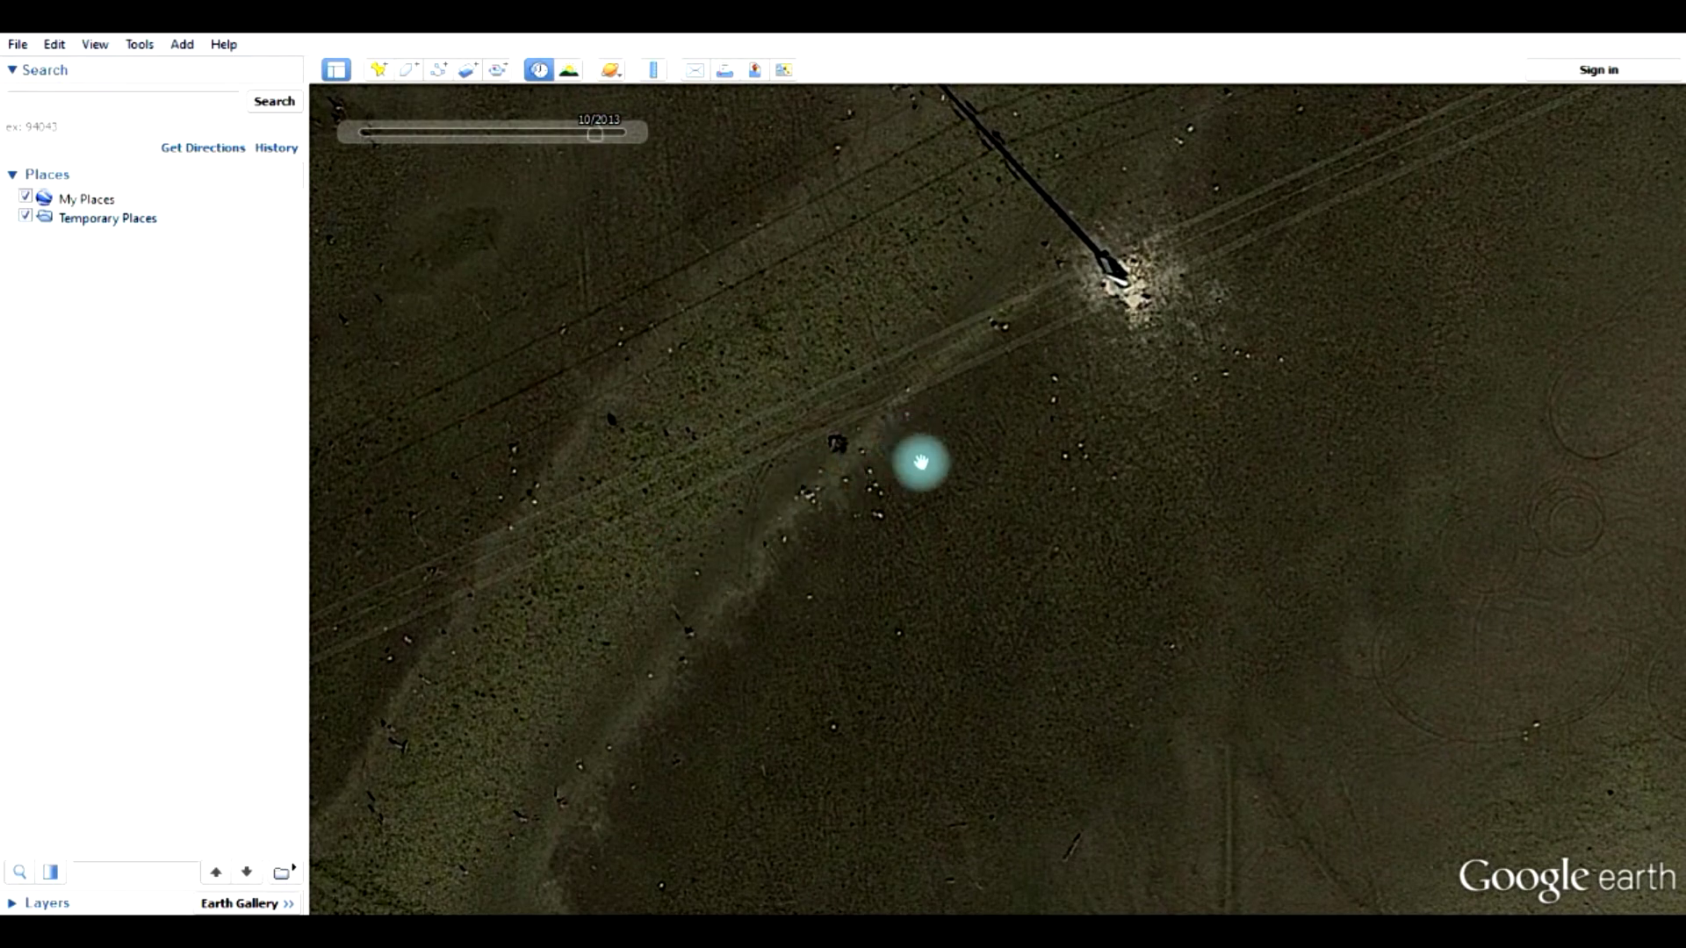
click(1112, 374)
drag(1112, 373, 1119, 549)
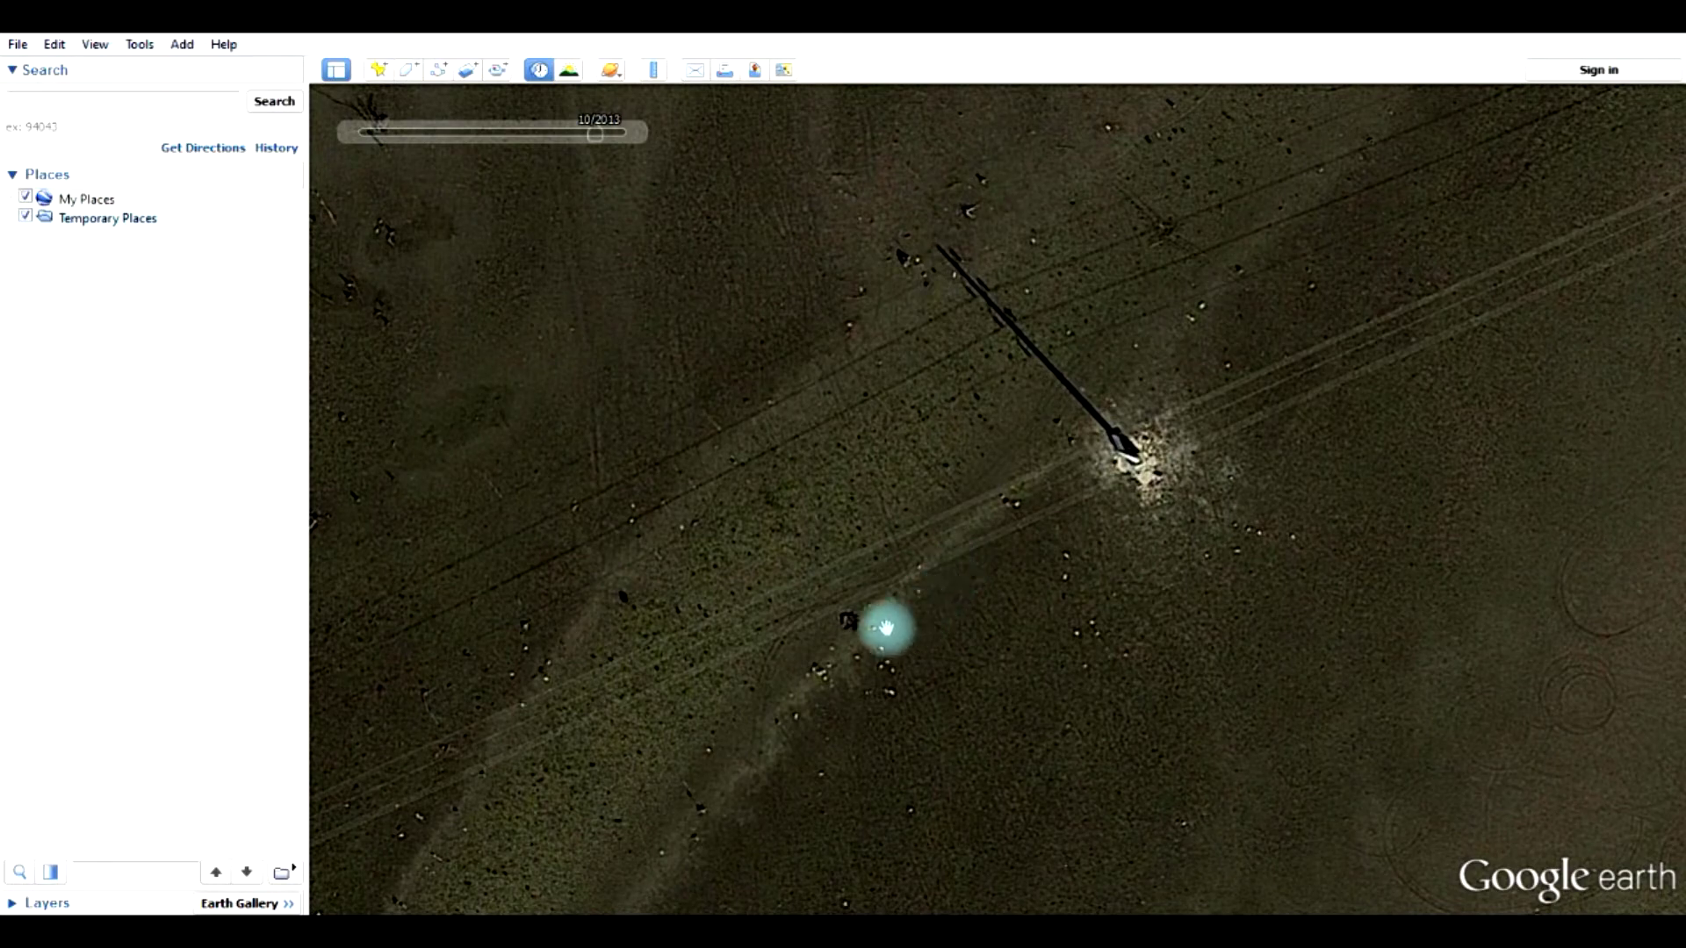
drag(851, 648, 867, 631)
scroll(867, 630, up, 5)
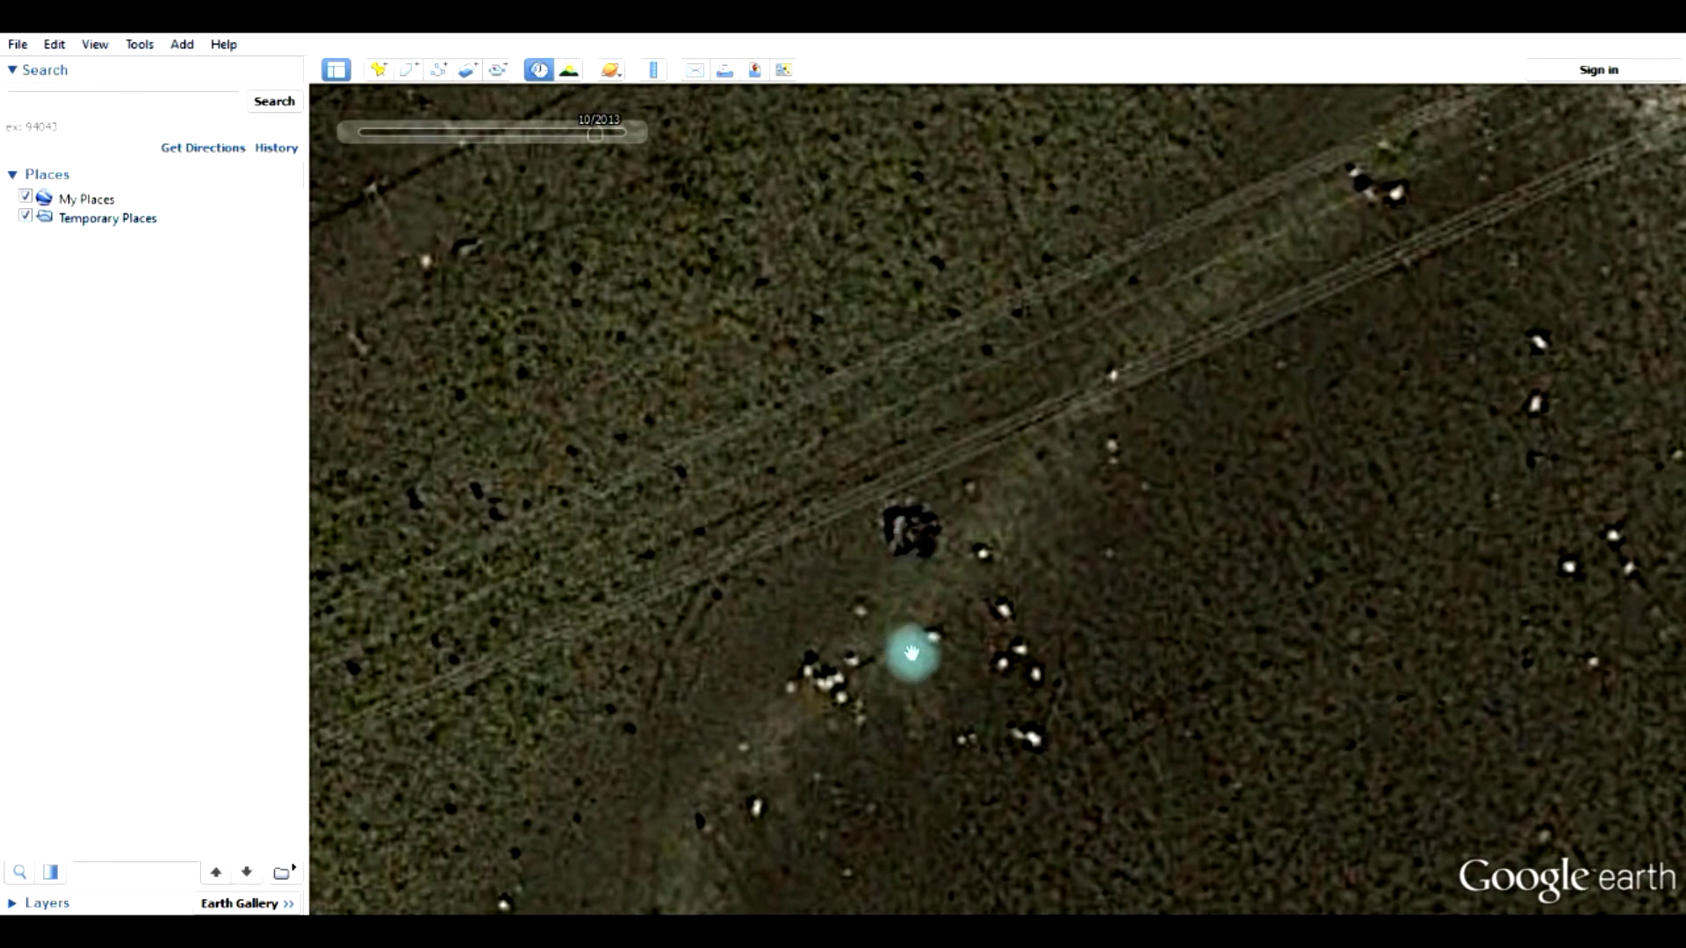
scroll(904, 639, down, 2)
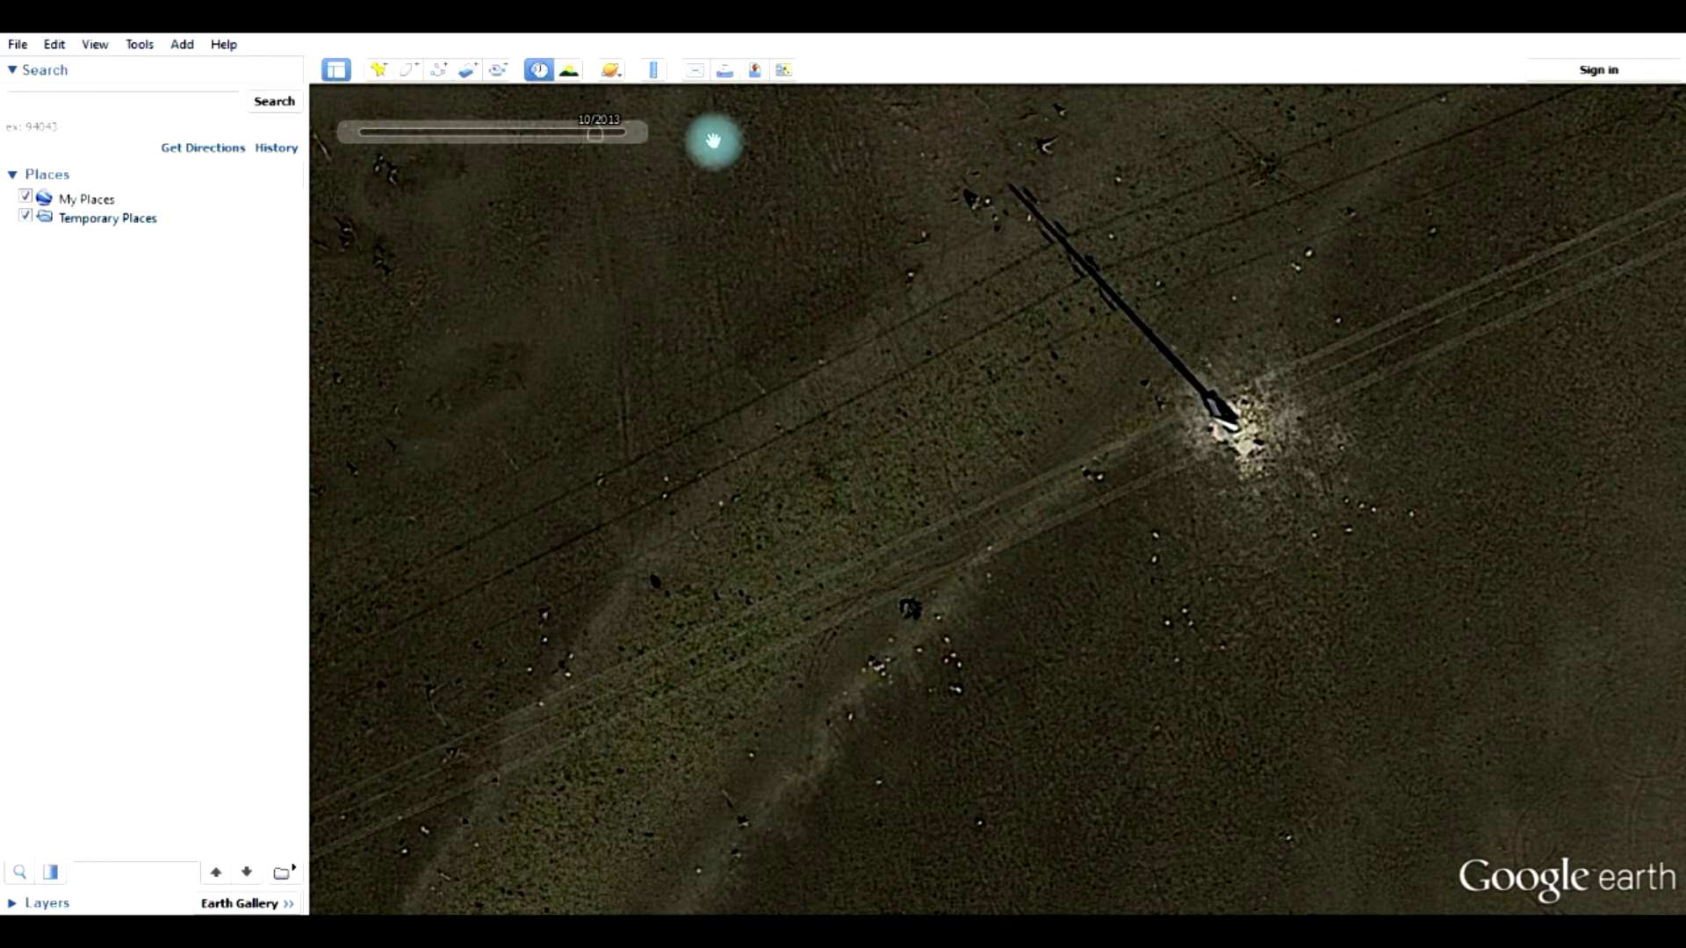
- Start a new placemark and give it the circle icon
mouse_move(654, 110)
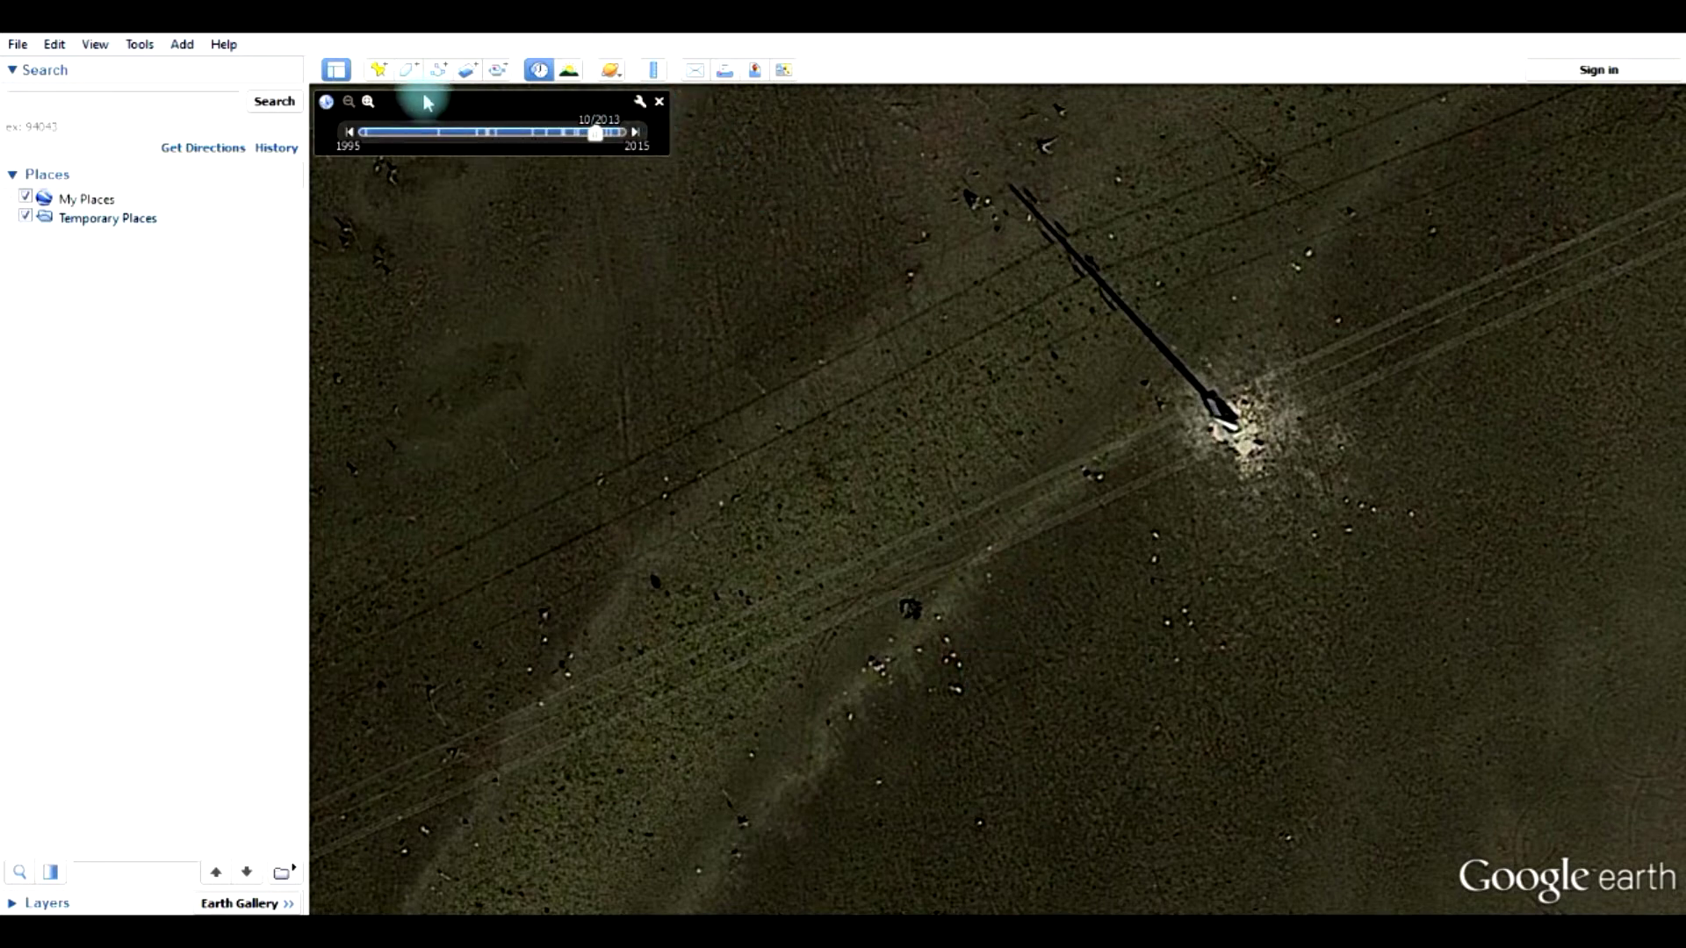
click(380, 72)
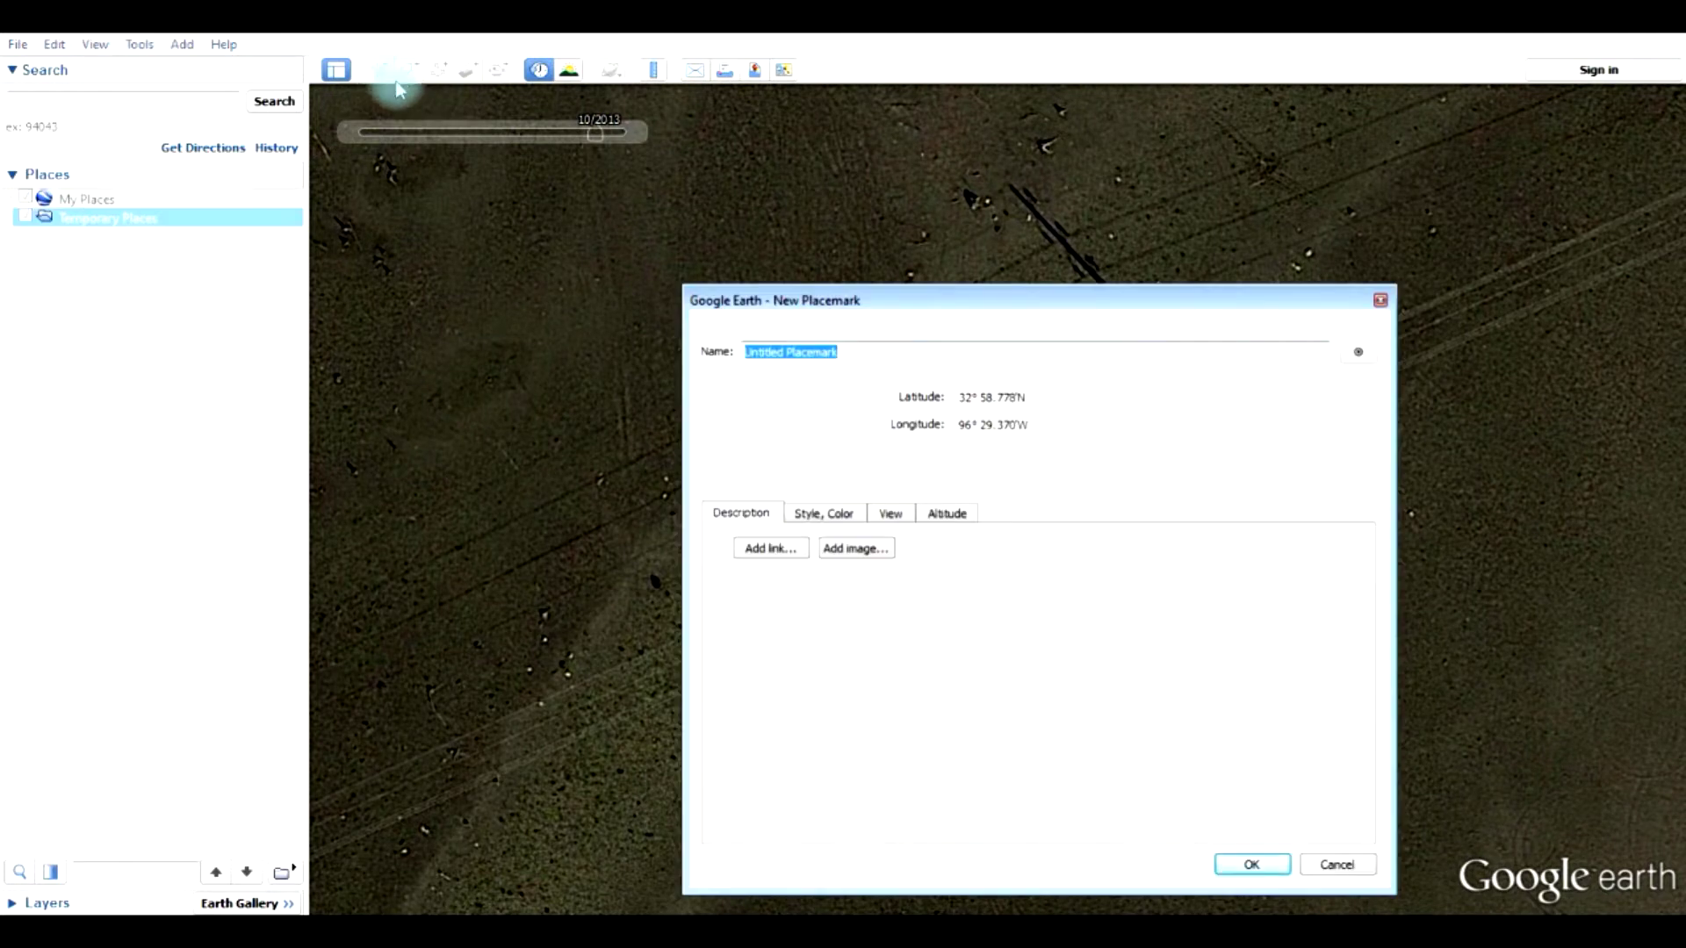
click(1358, 353)
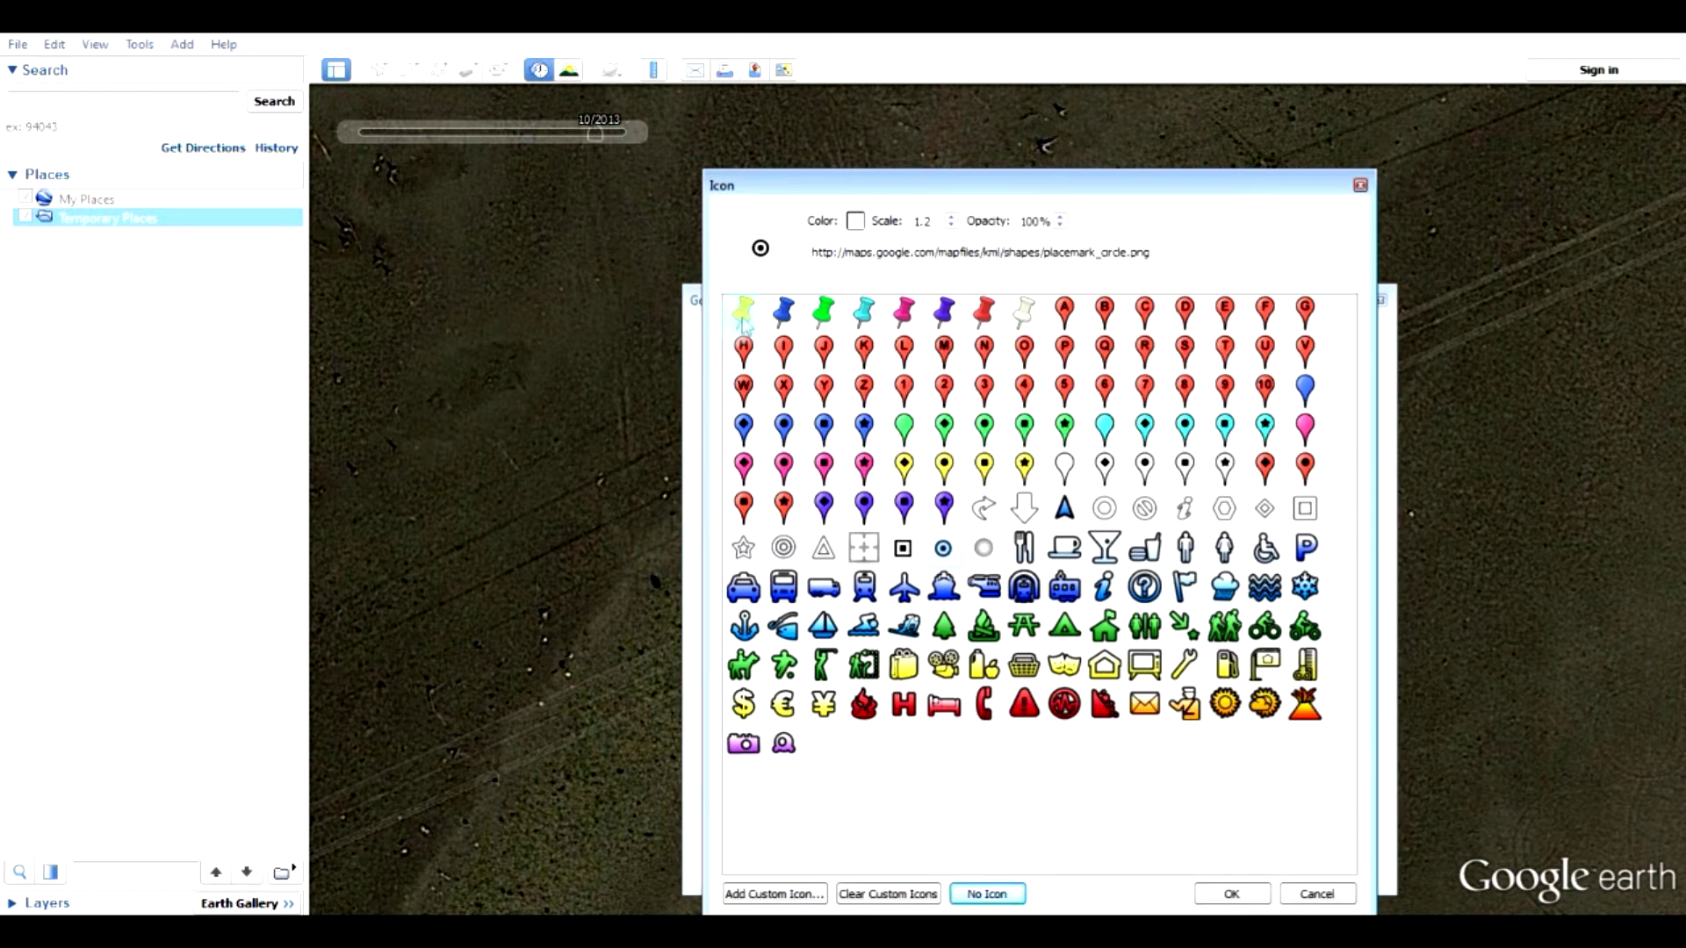
click(1228, 894)
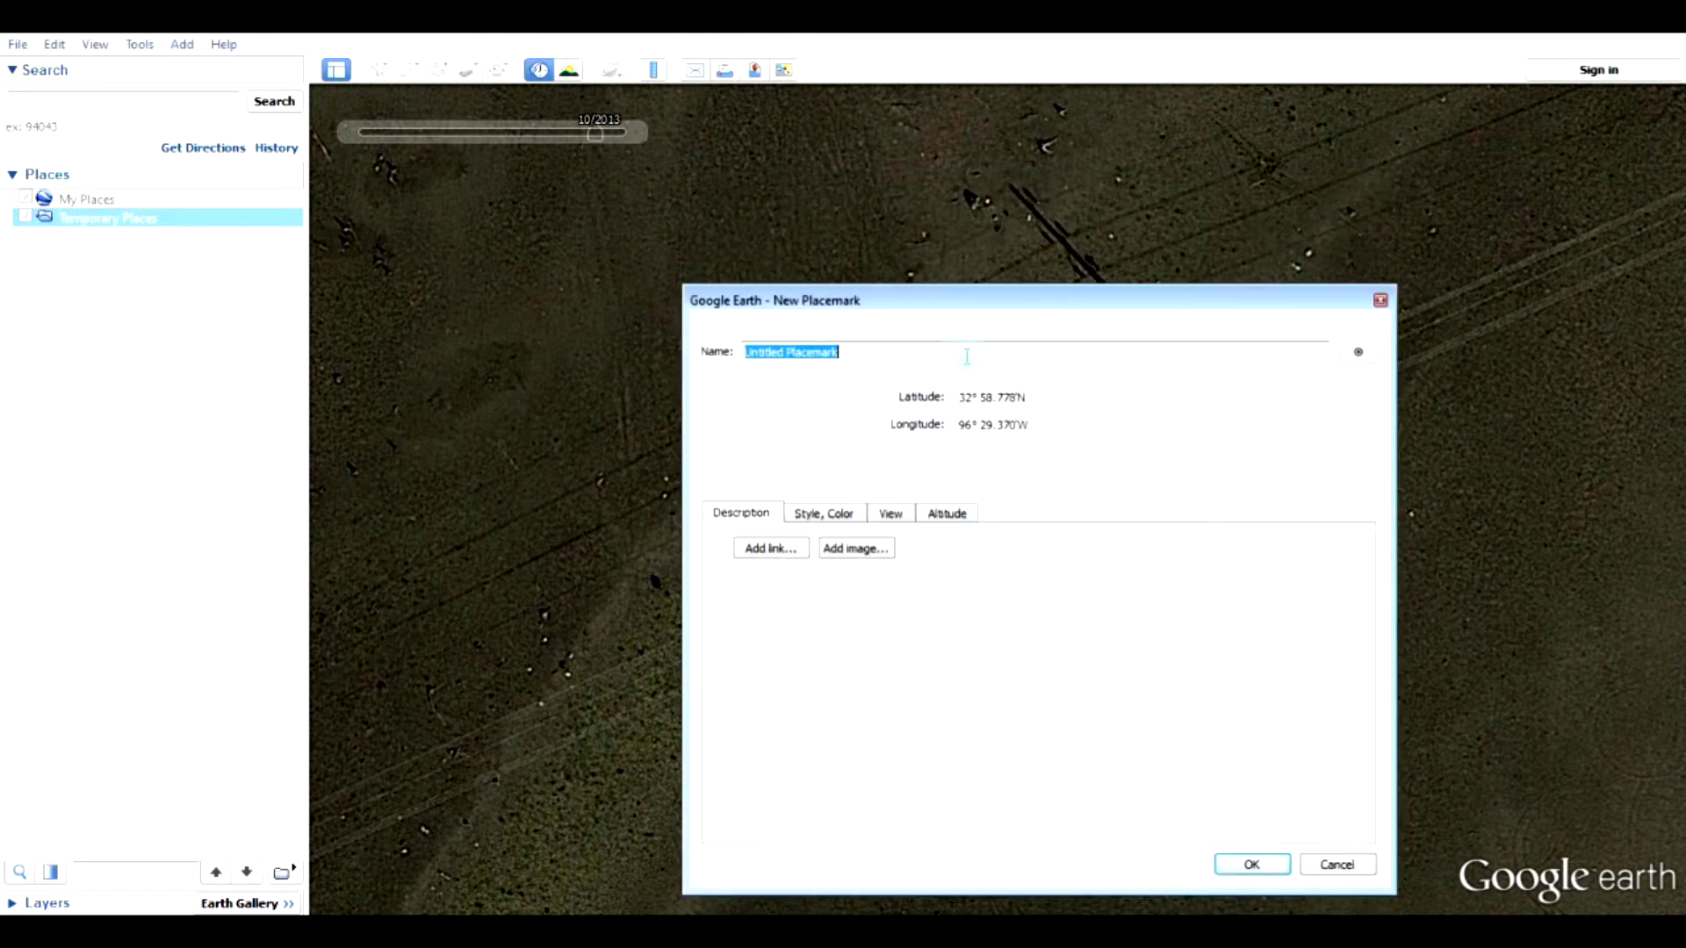
- Move the placemark down-left onto the stump and name it Big01
drag(966, 299, 874, 819)
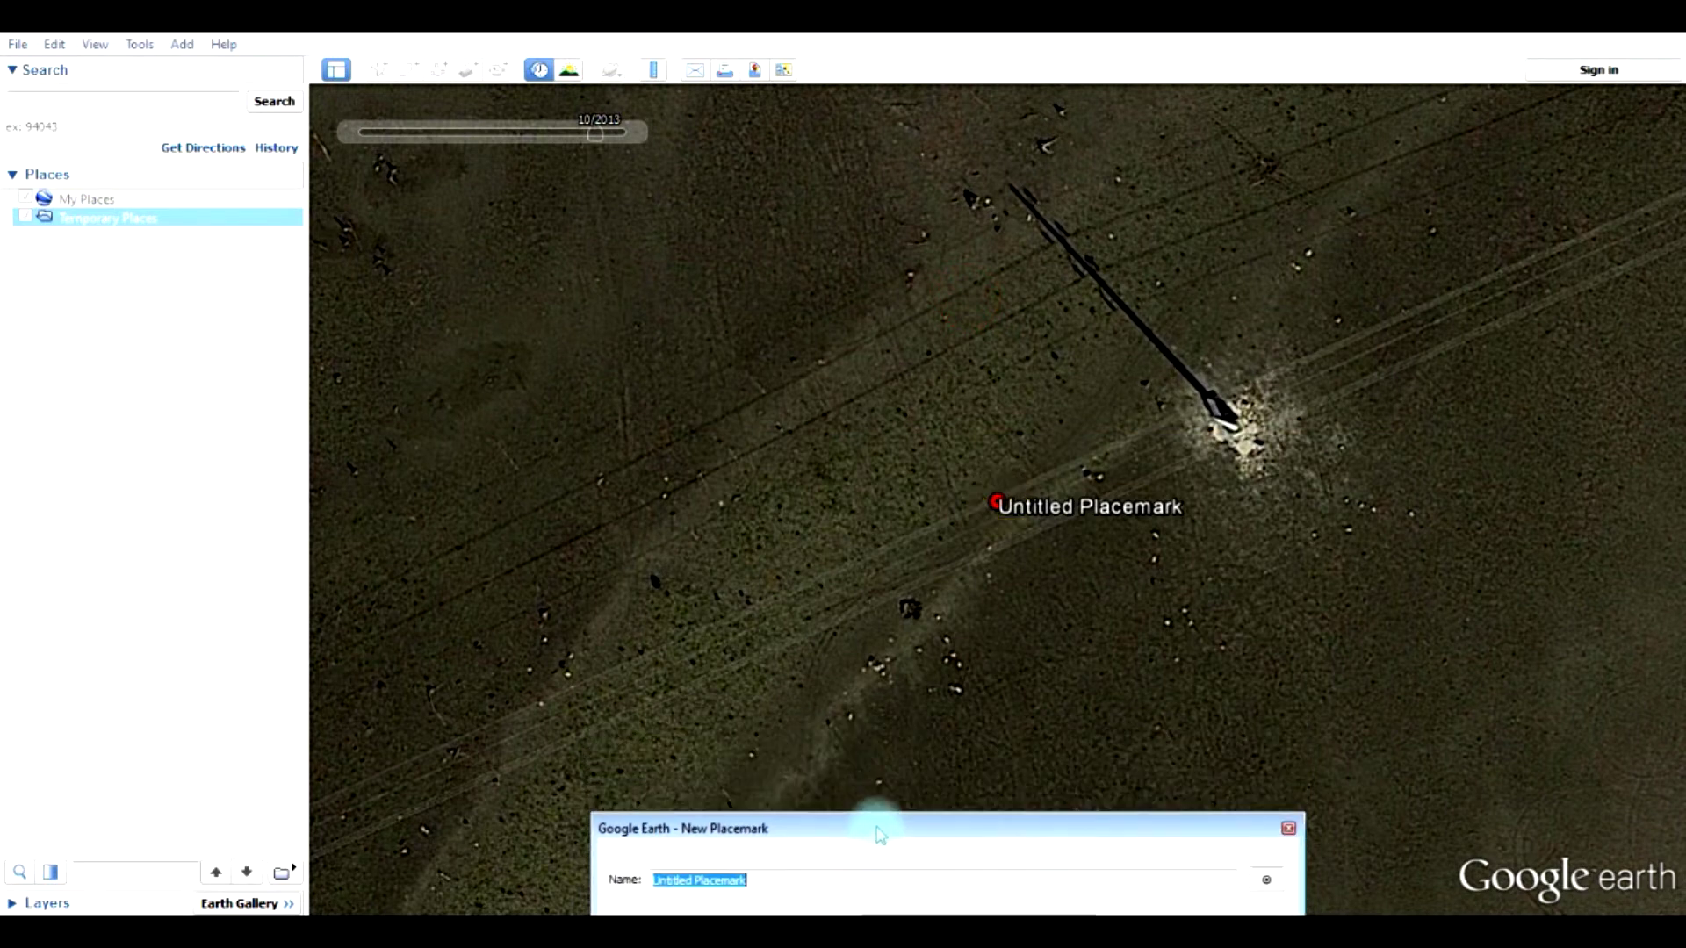
drag(992, 521, 913, 619)
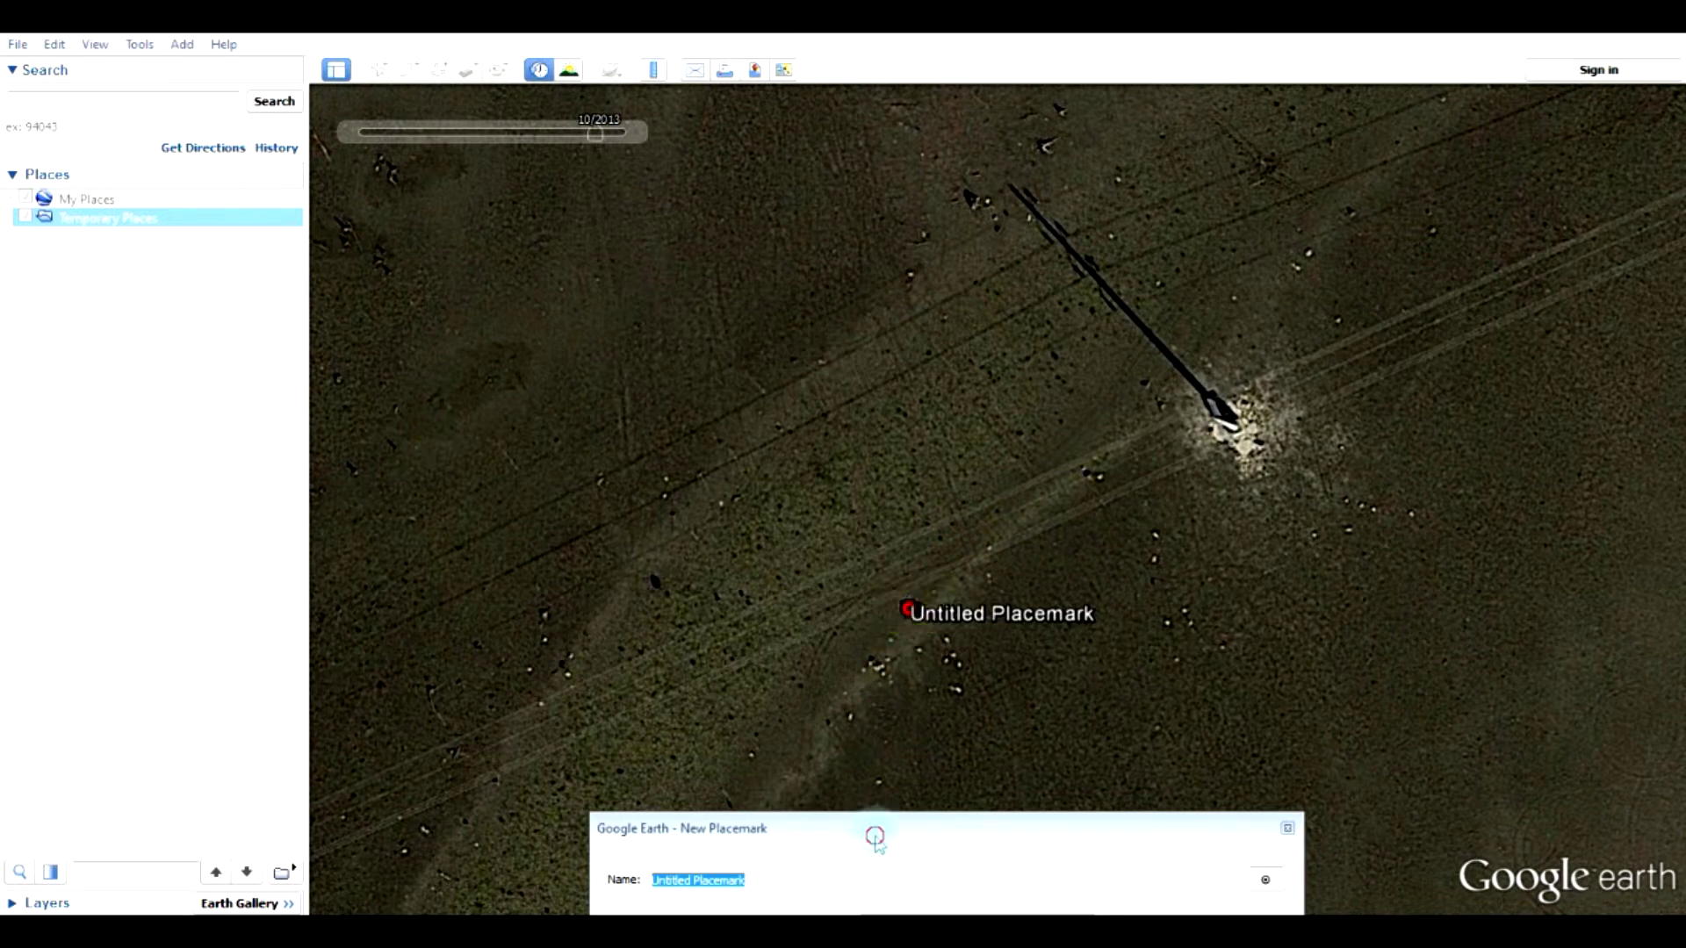
drag(878, 835, 384, 163)
triple_click(264, 193)
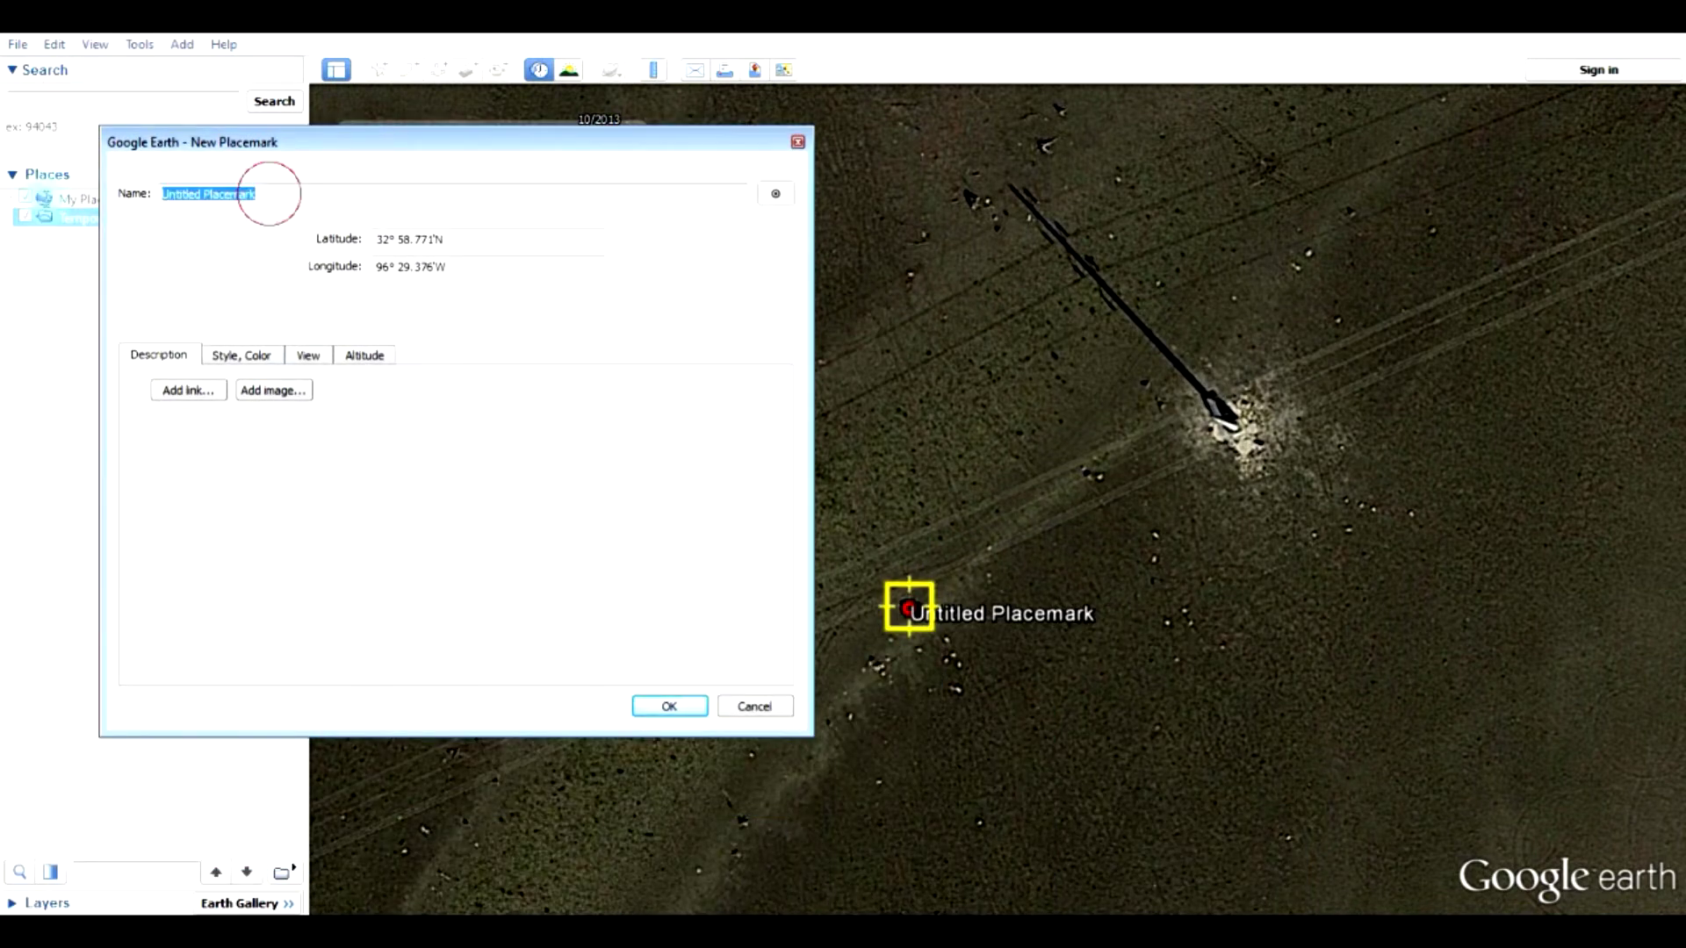
text(Bi)
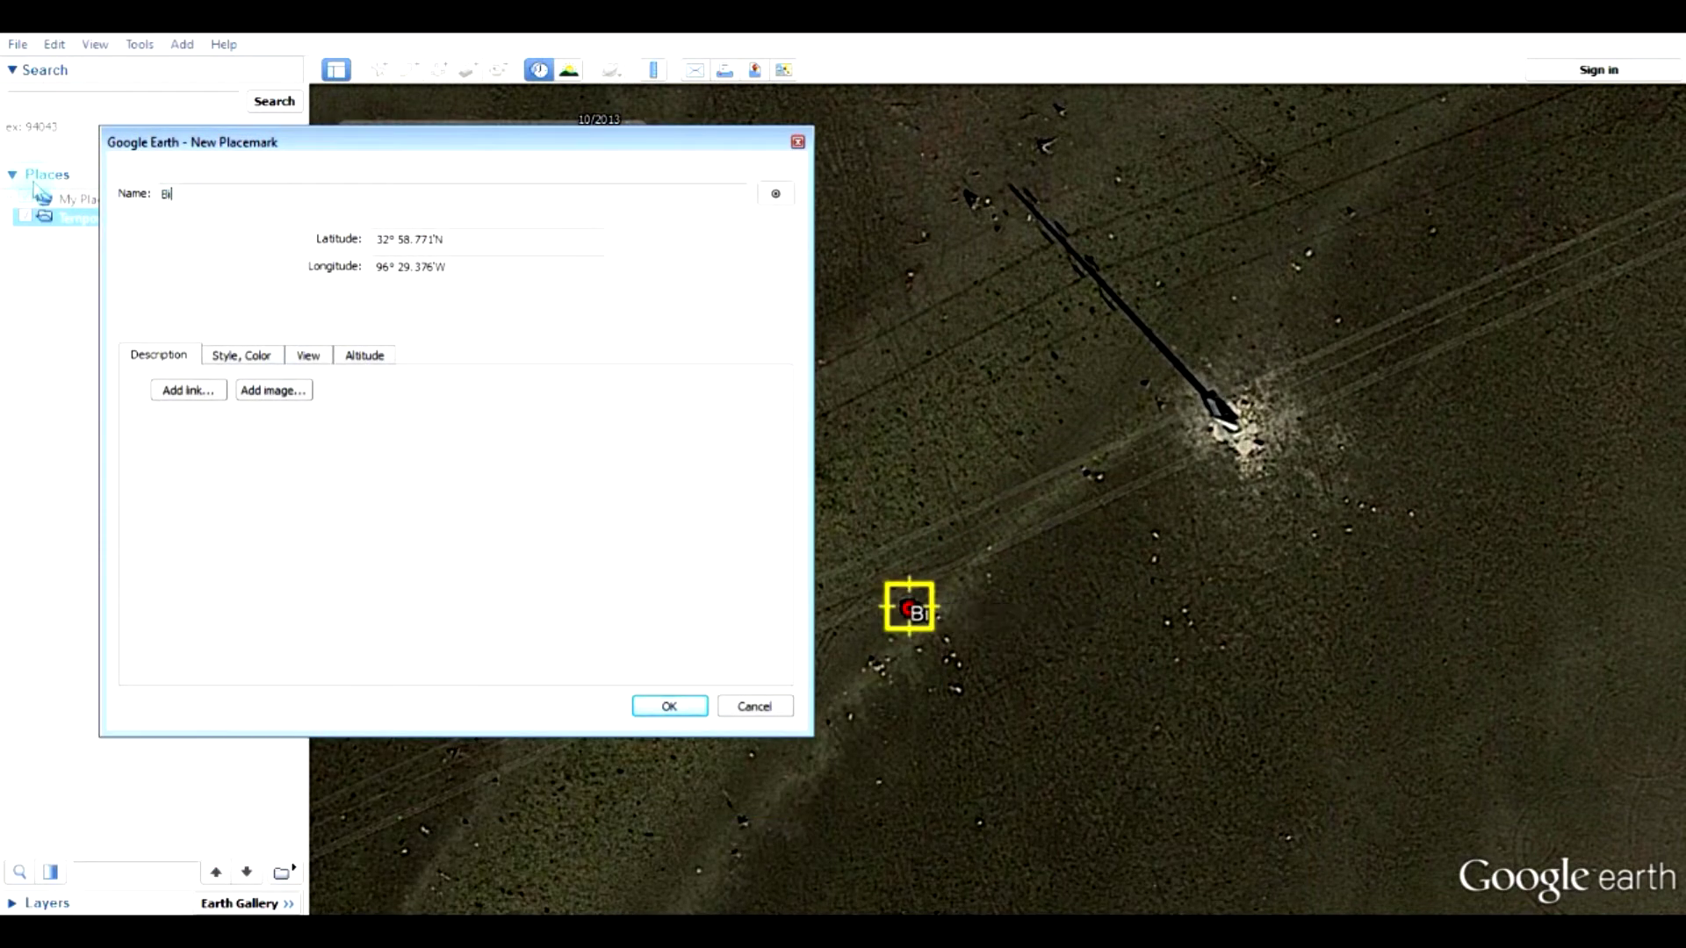
text(g01)
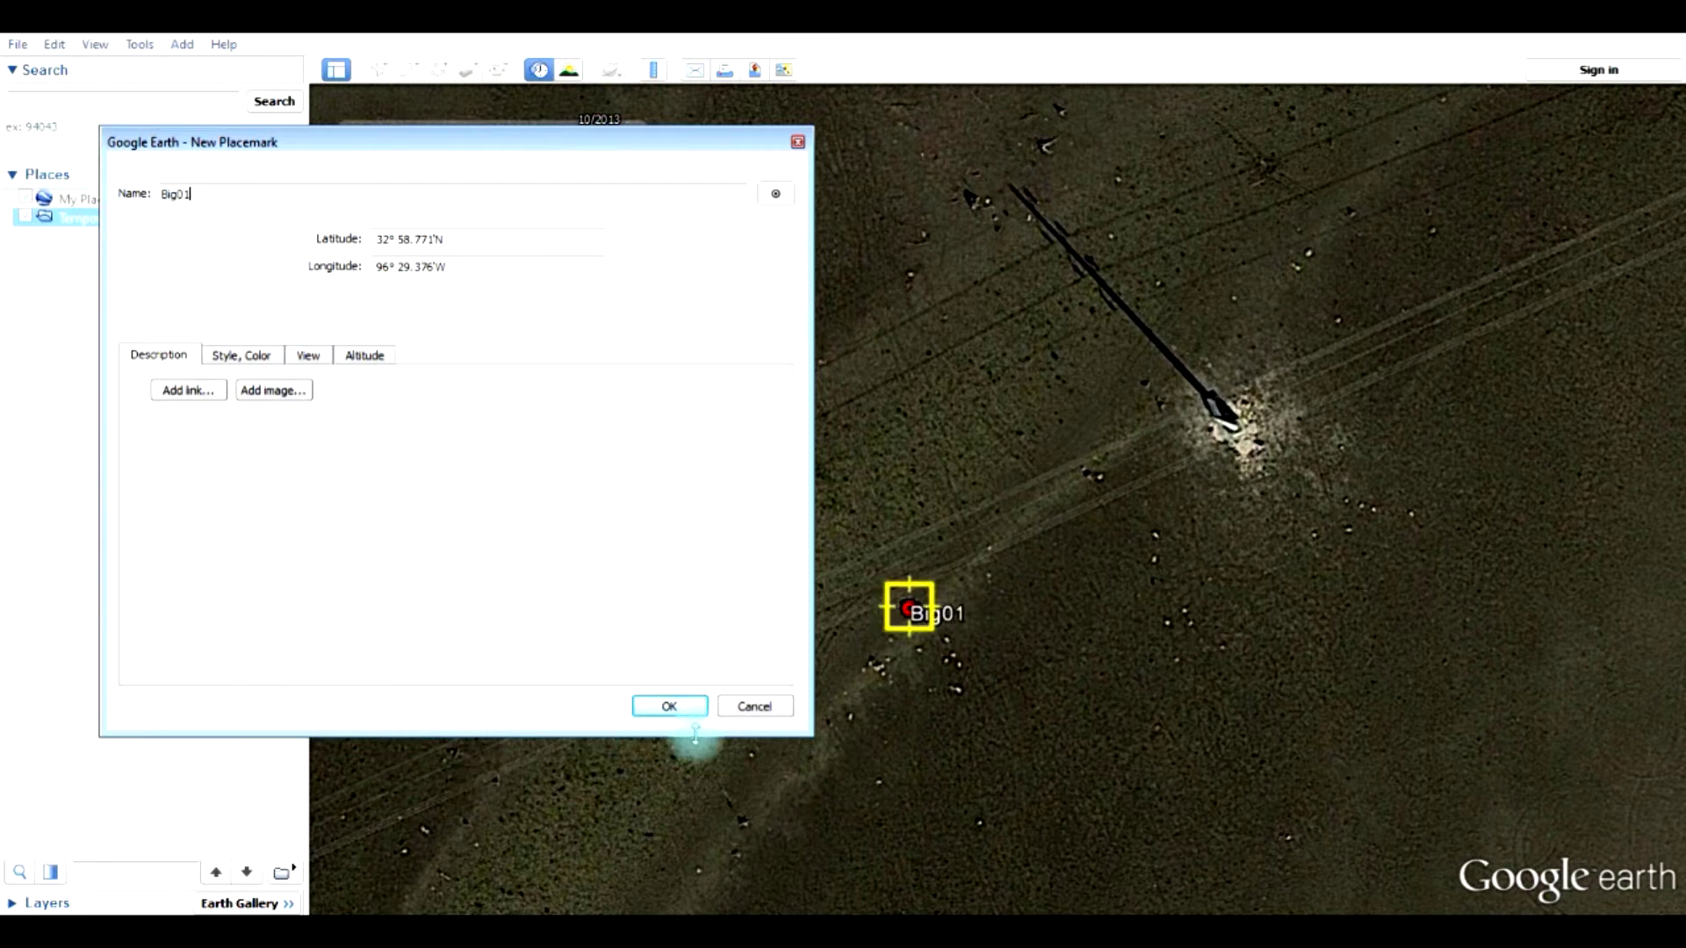
click(675, 707)
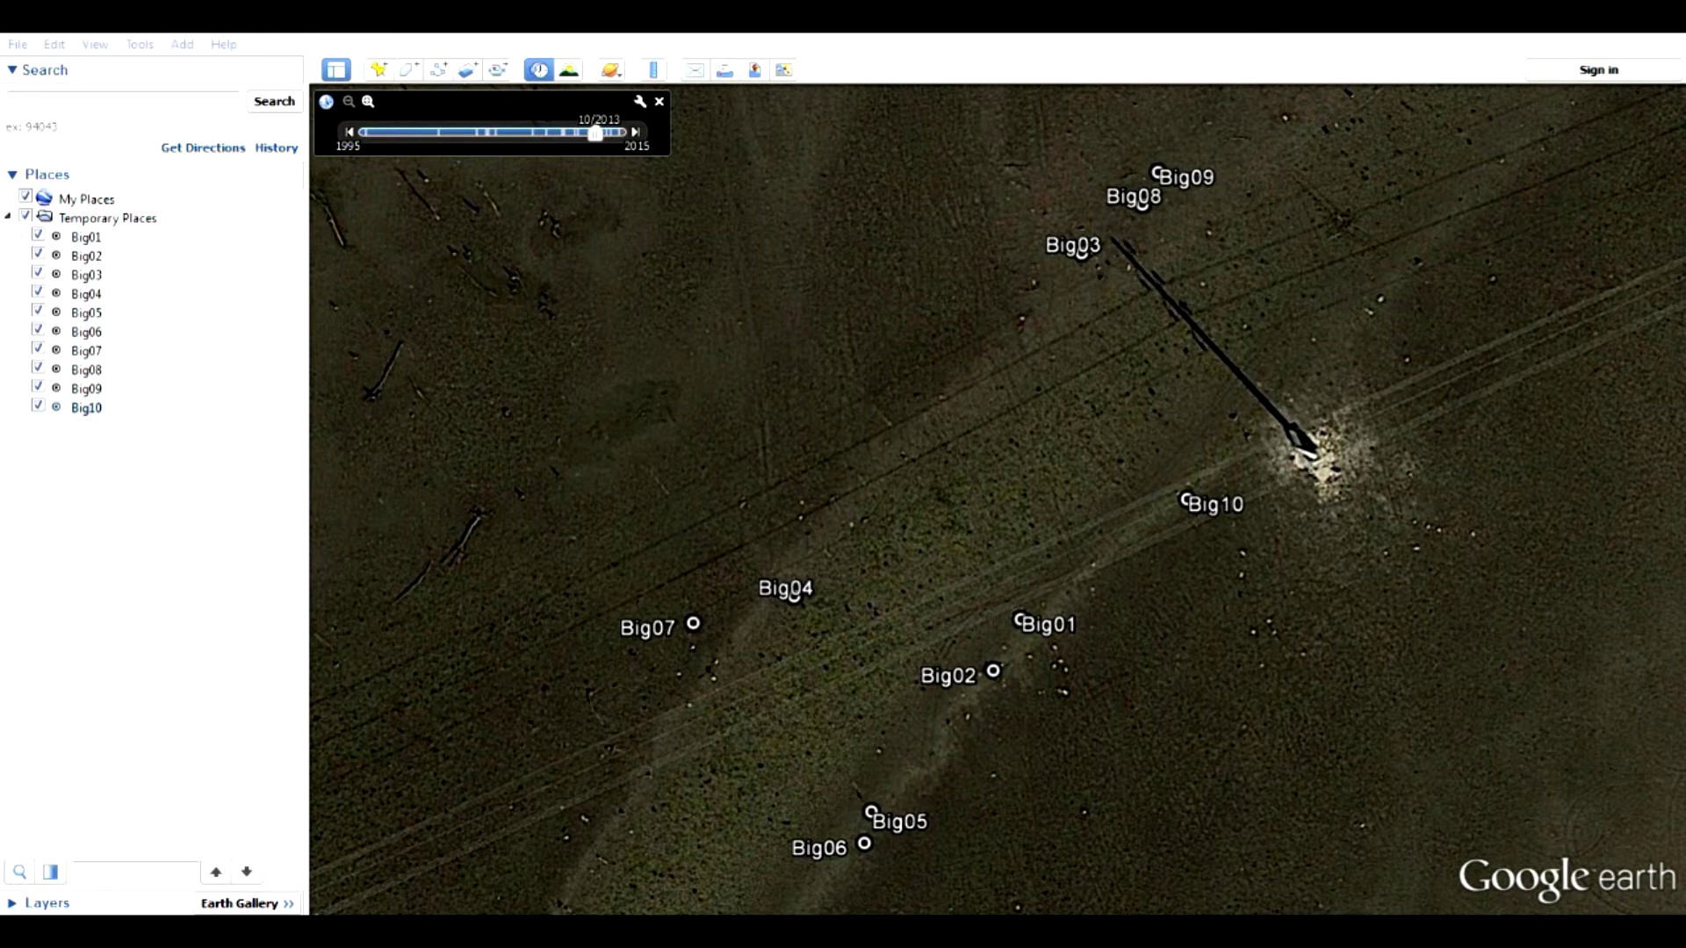
- Select the Temporary Places folder holding placemarks Big01 through Big10
click(107, 218)
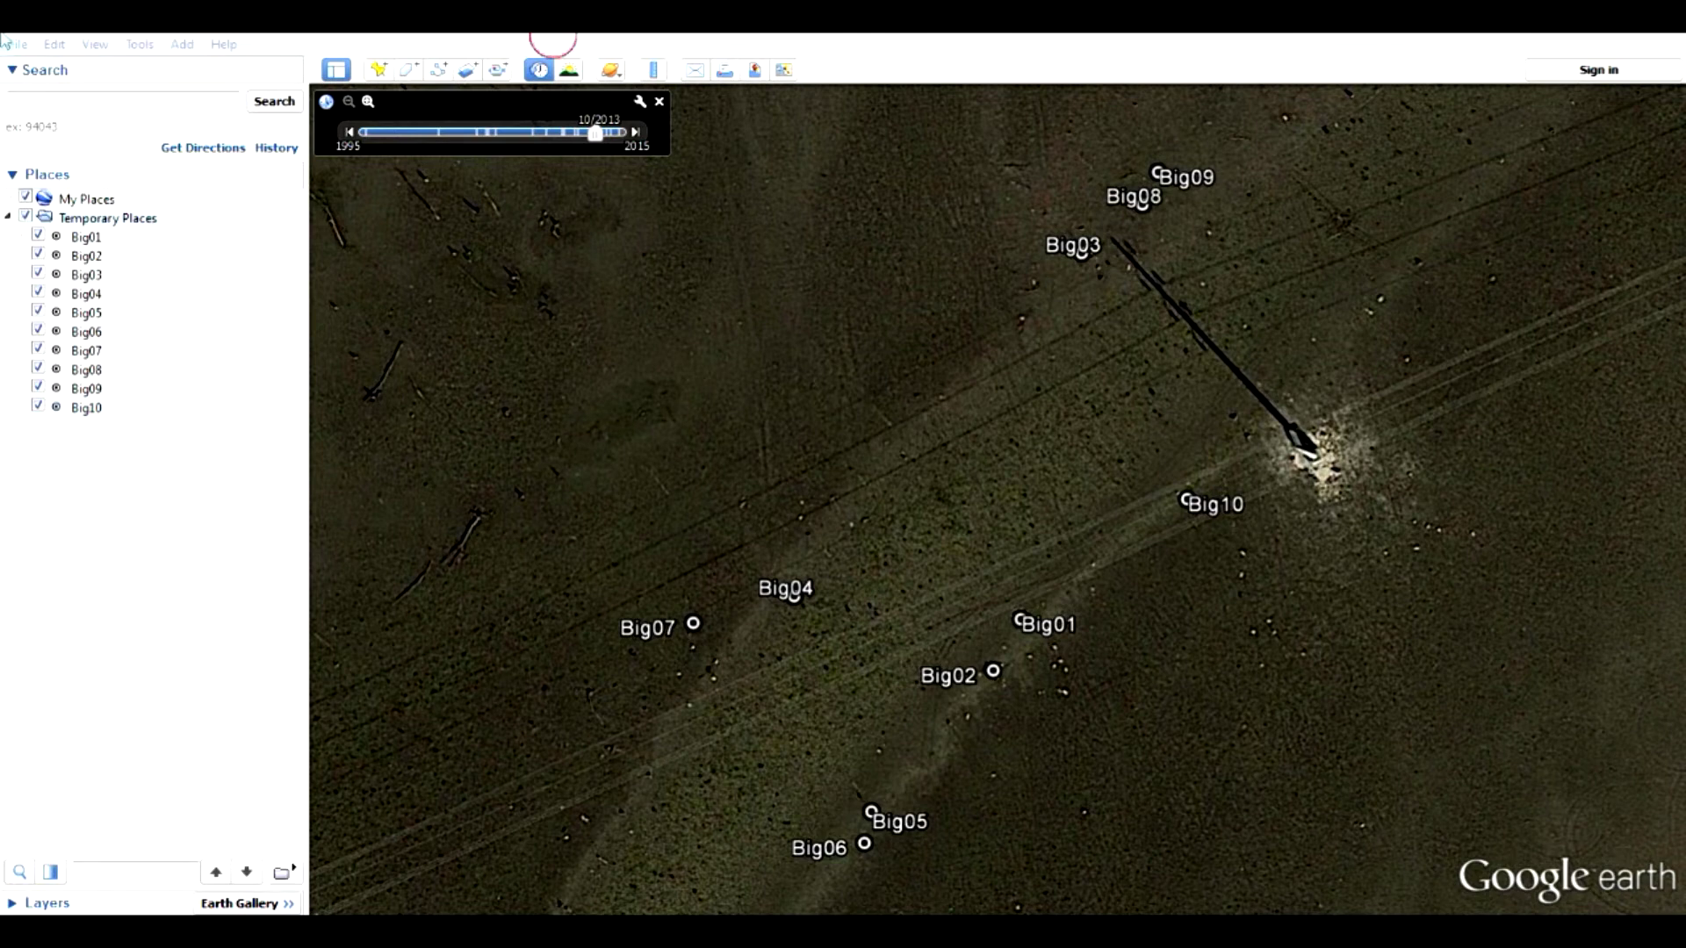
- Save the Temporary Places folder as KML file BigStumps in My_HumminbirdPC
right_click(103, 219)
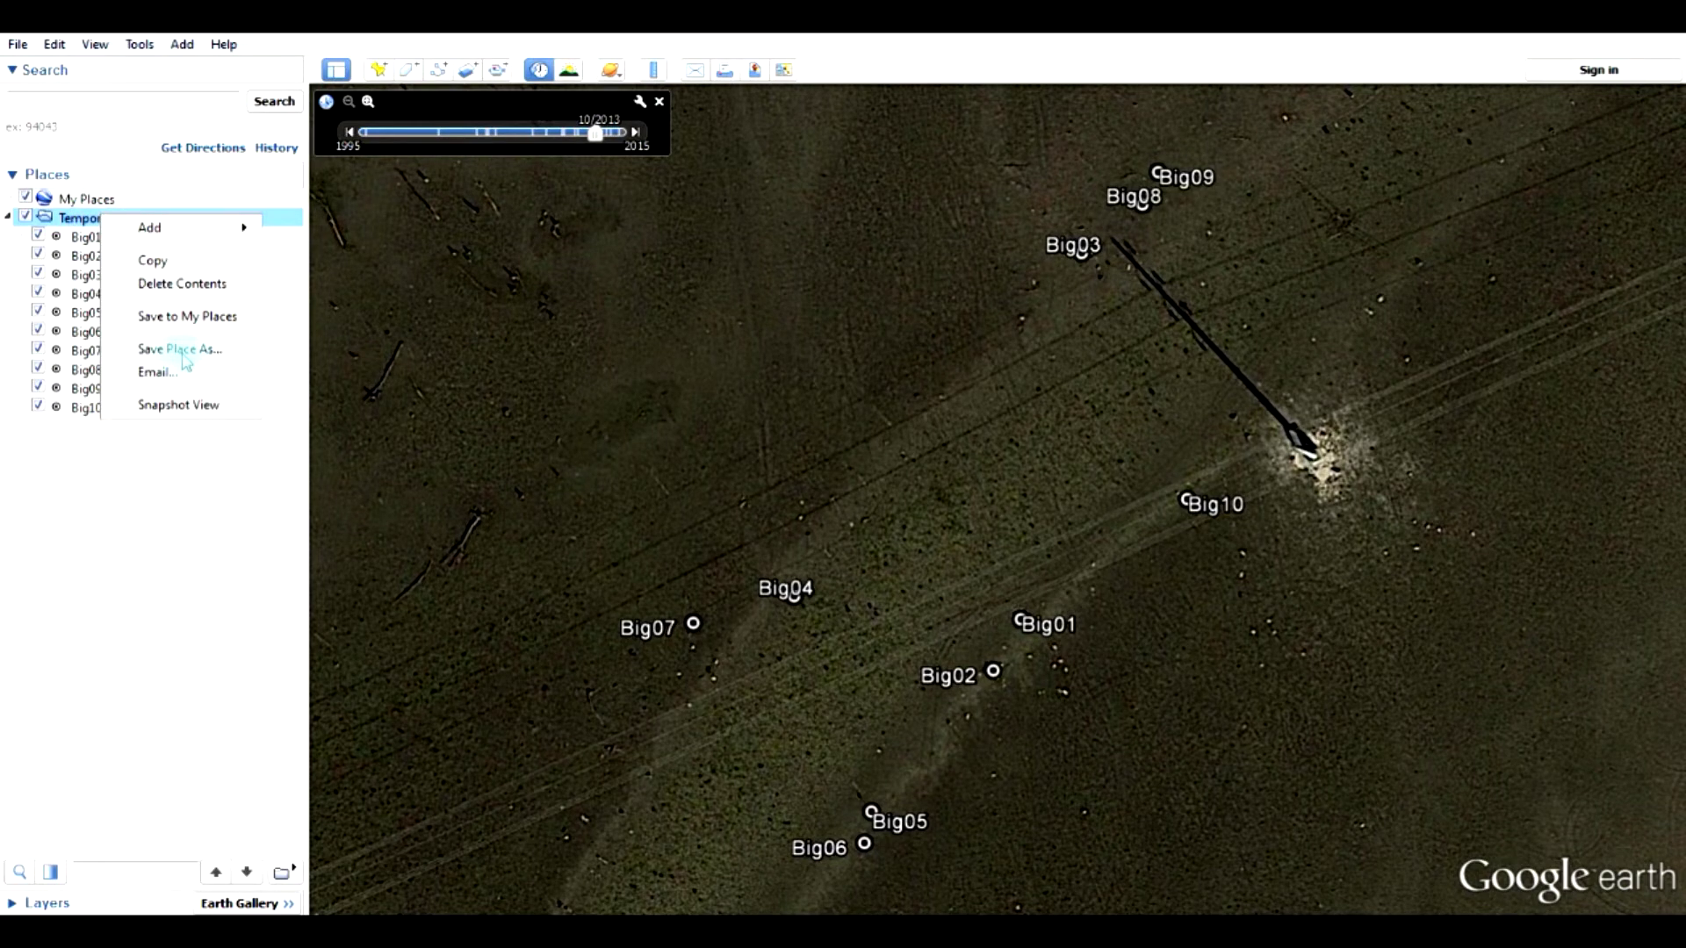
click(182, 350)
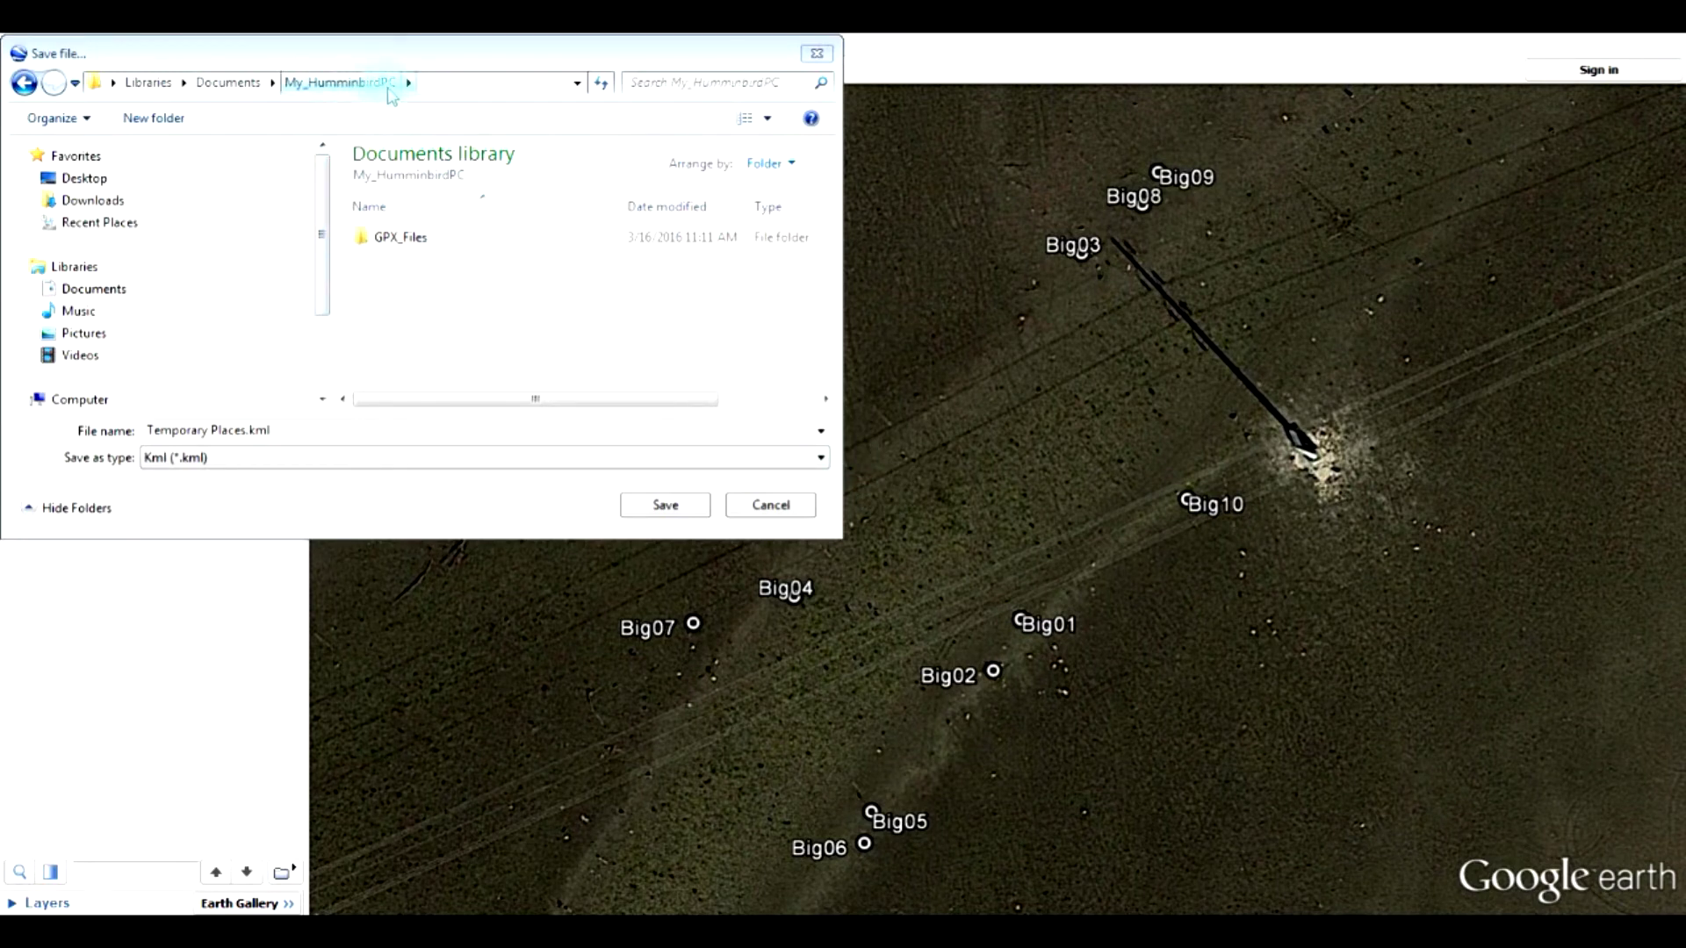
click(290, 430)
drag(290, 431, 4, 414)
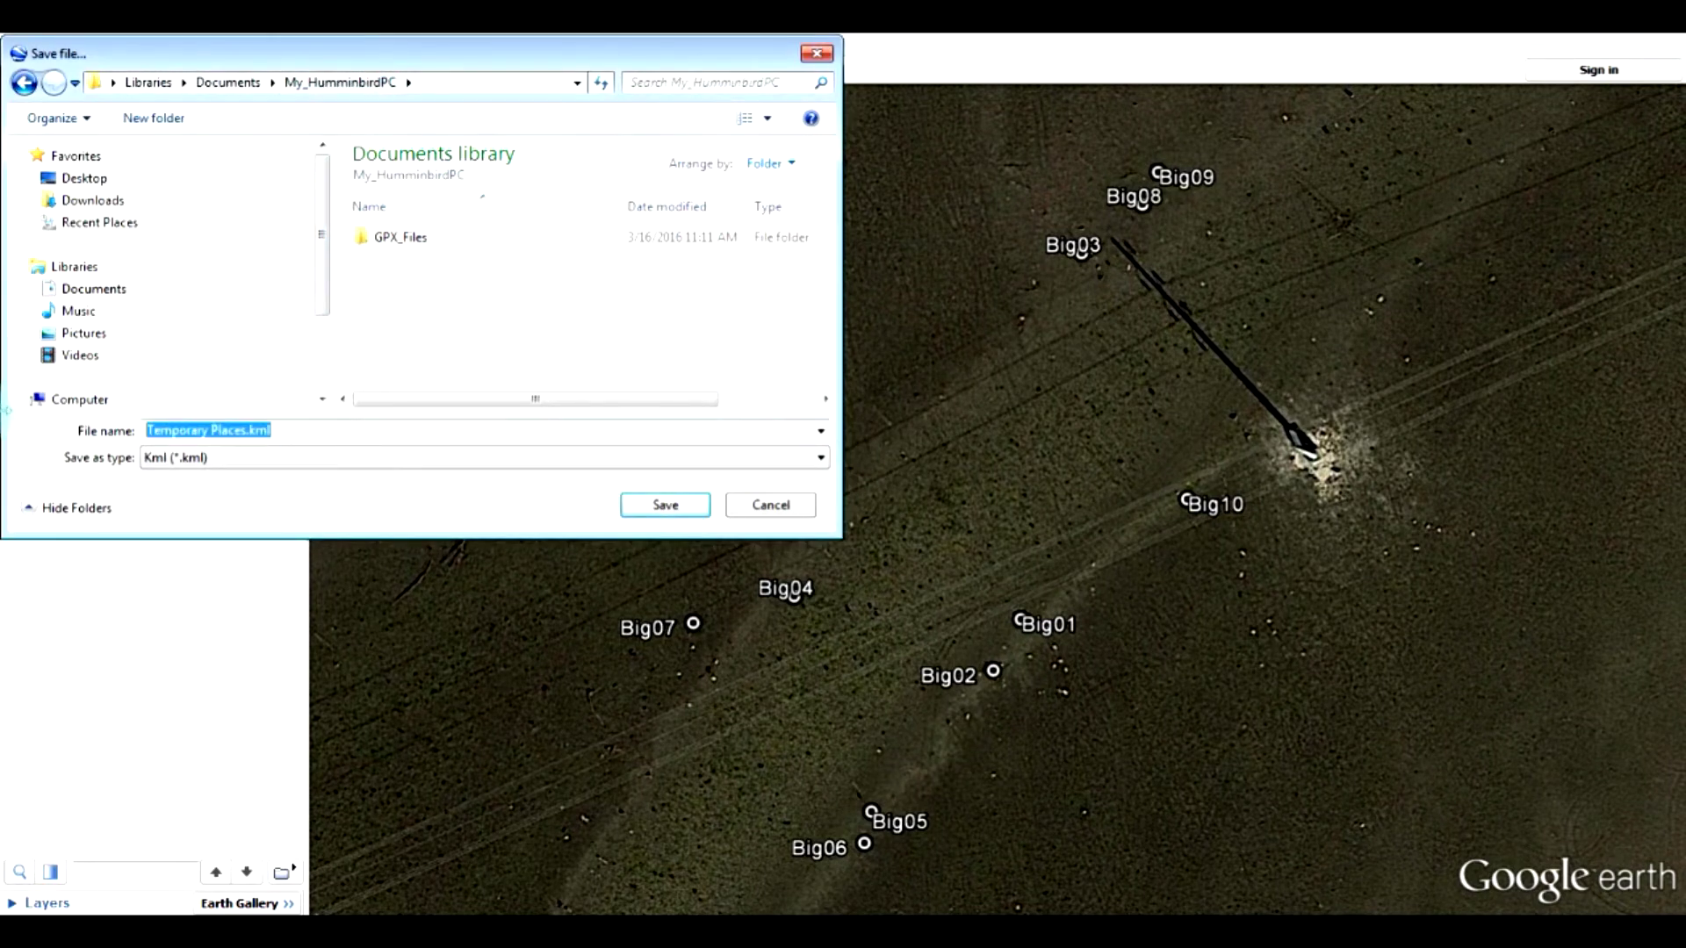
text(BigStup)
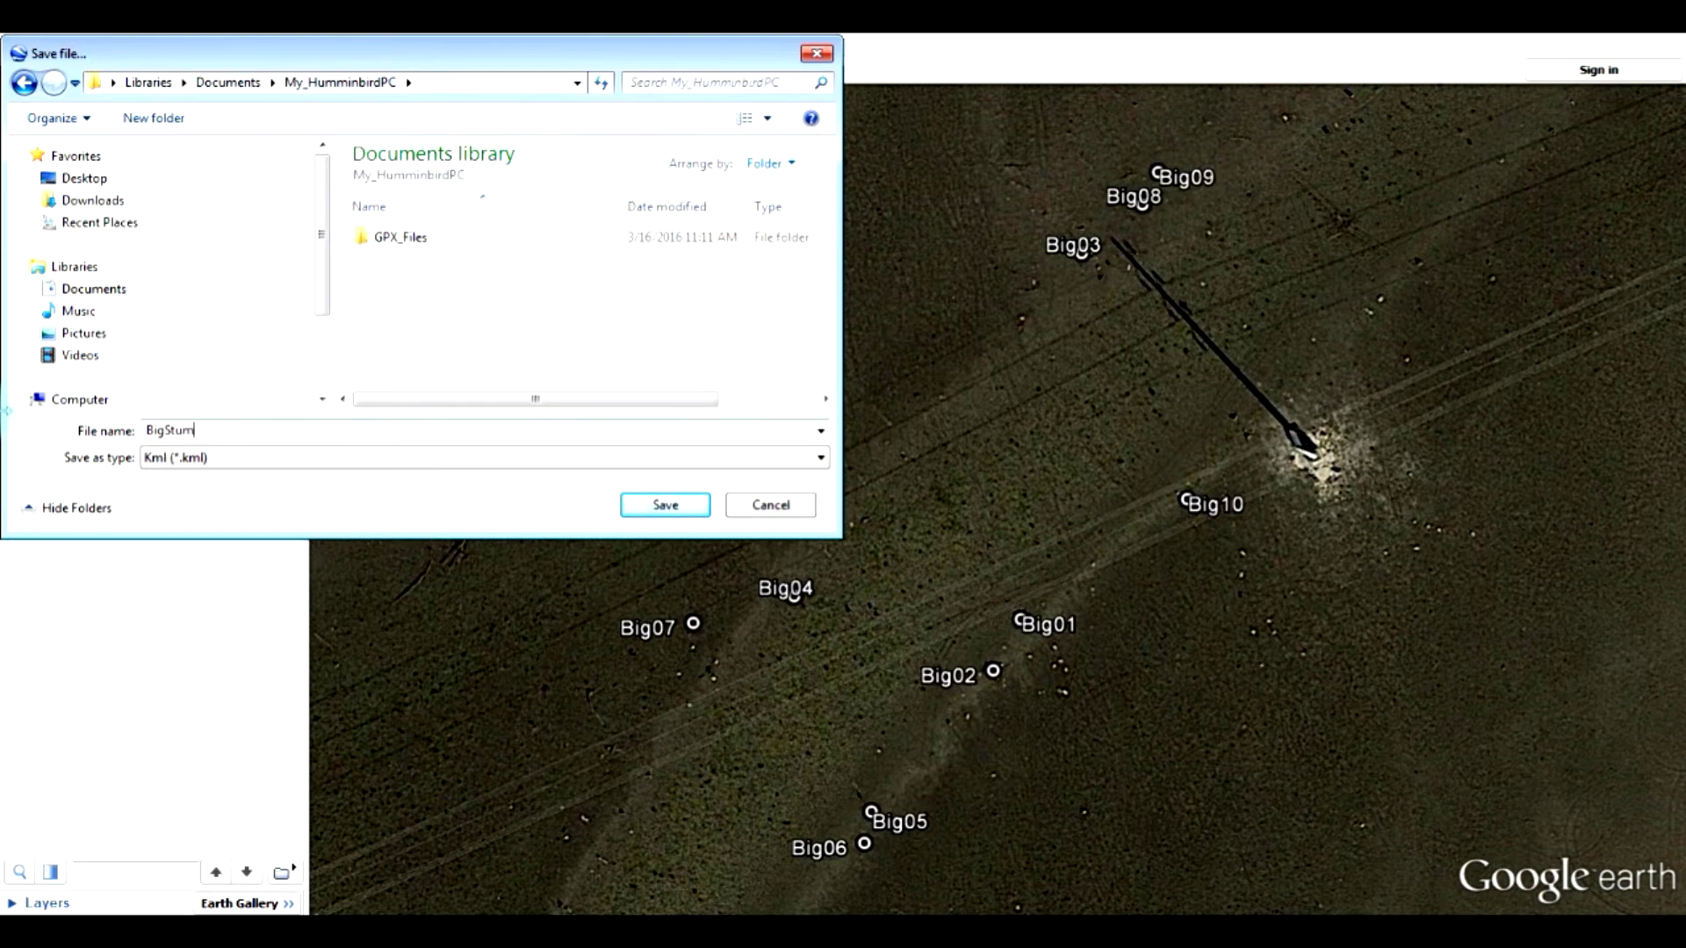
text(ps)
click(672, 509)
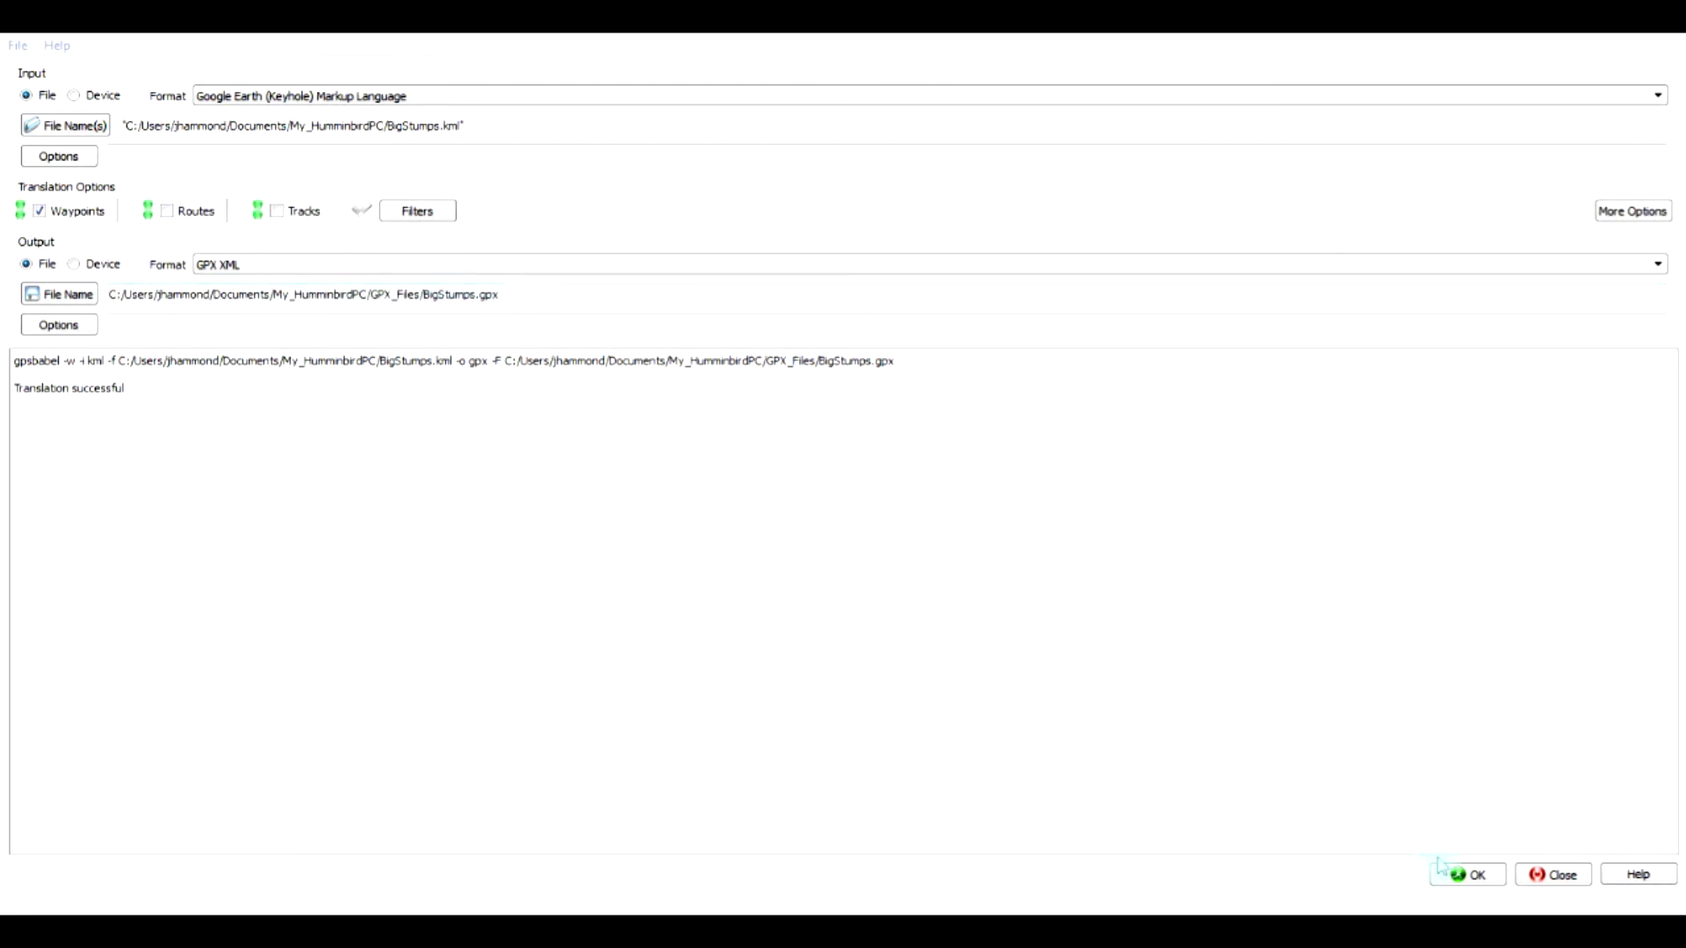
- Convert BigStumps.kml waypoints from Google Earth KML to GPX_Files/BigStumps.gpx
click(1467, 874)
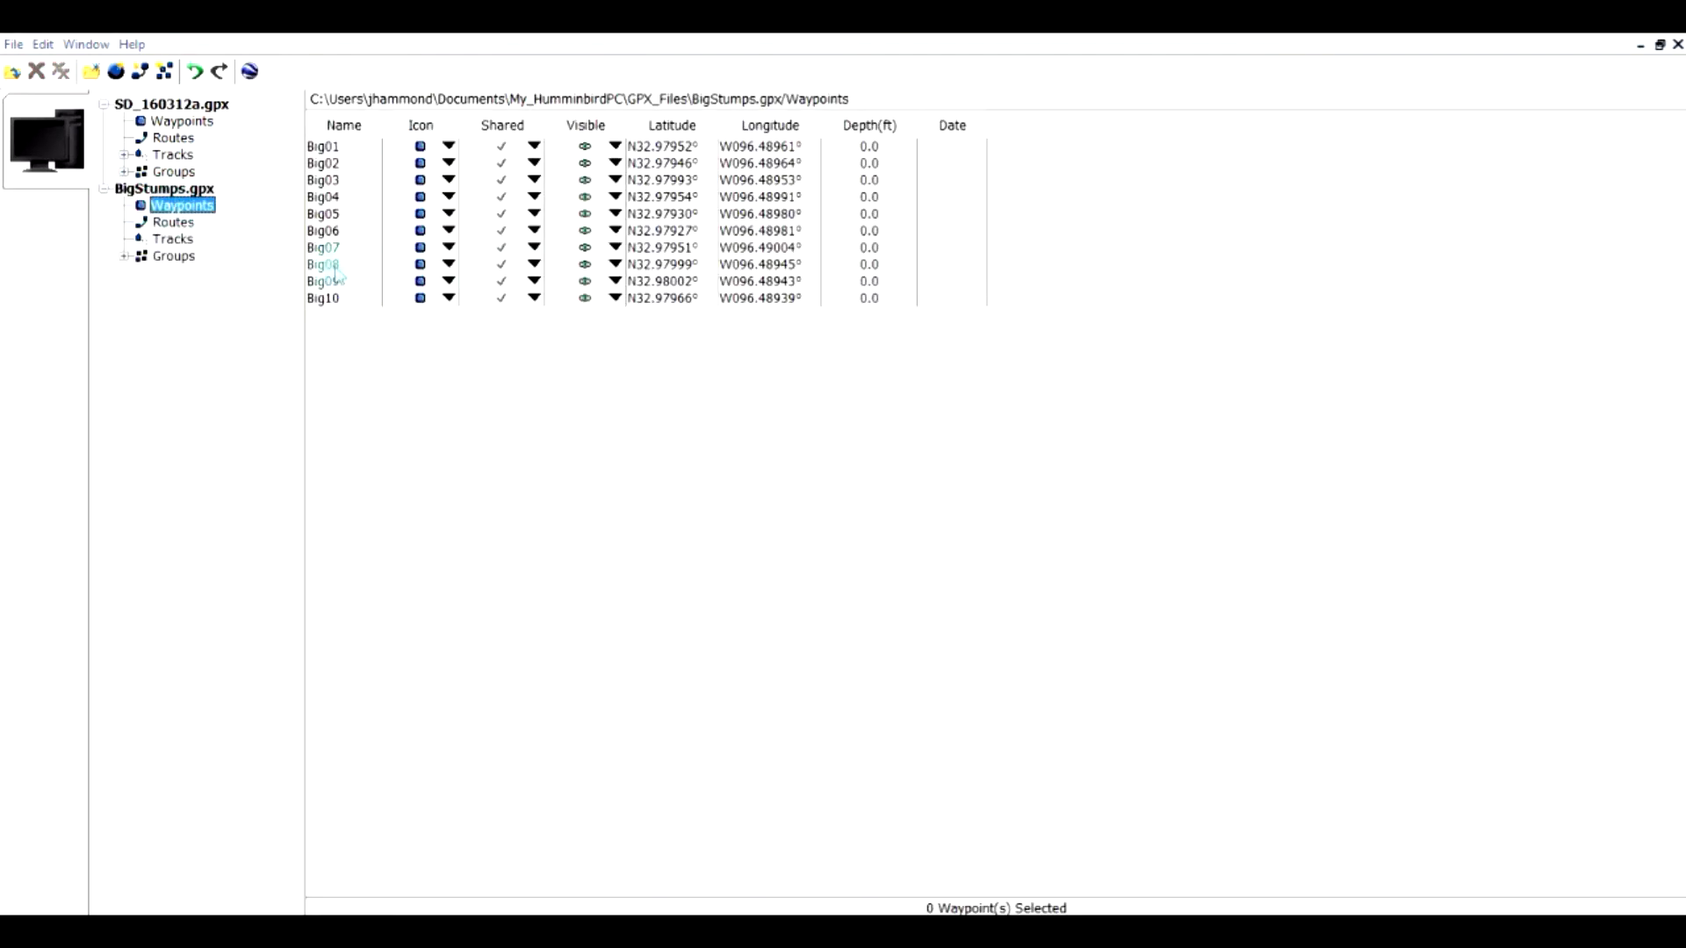
- Give waypoint Big01 a new icon in place of the default
click(449, 146)
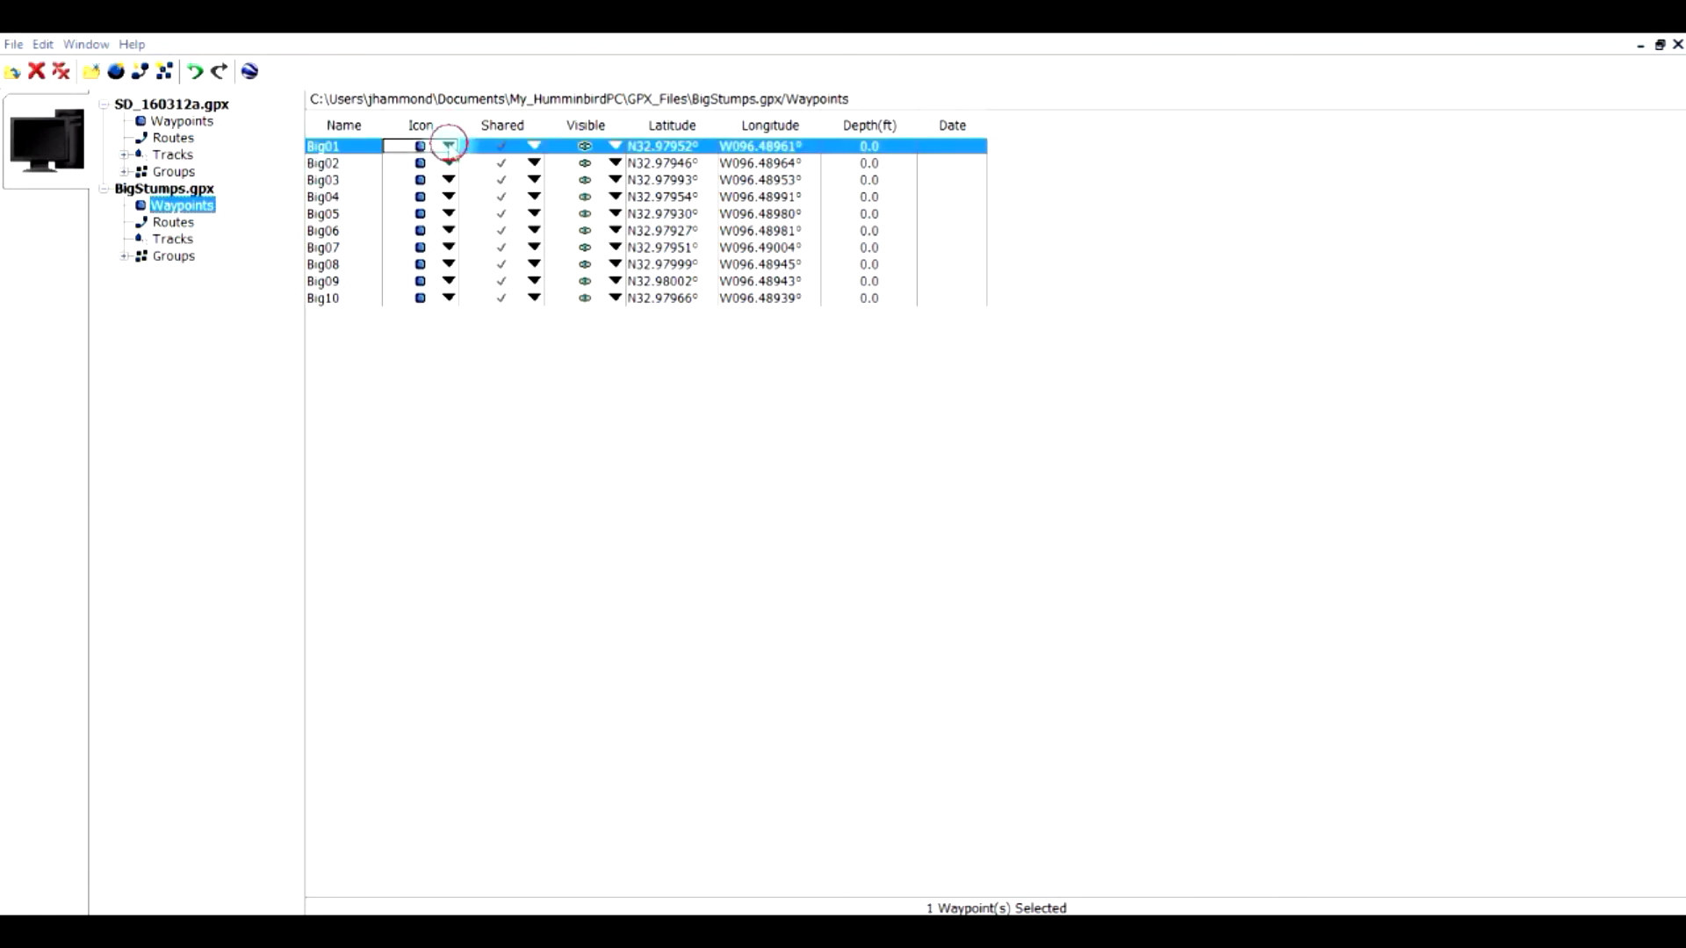
click(450, 254)
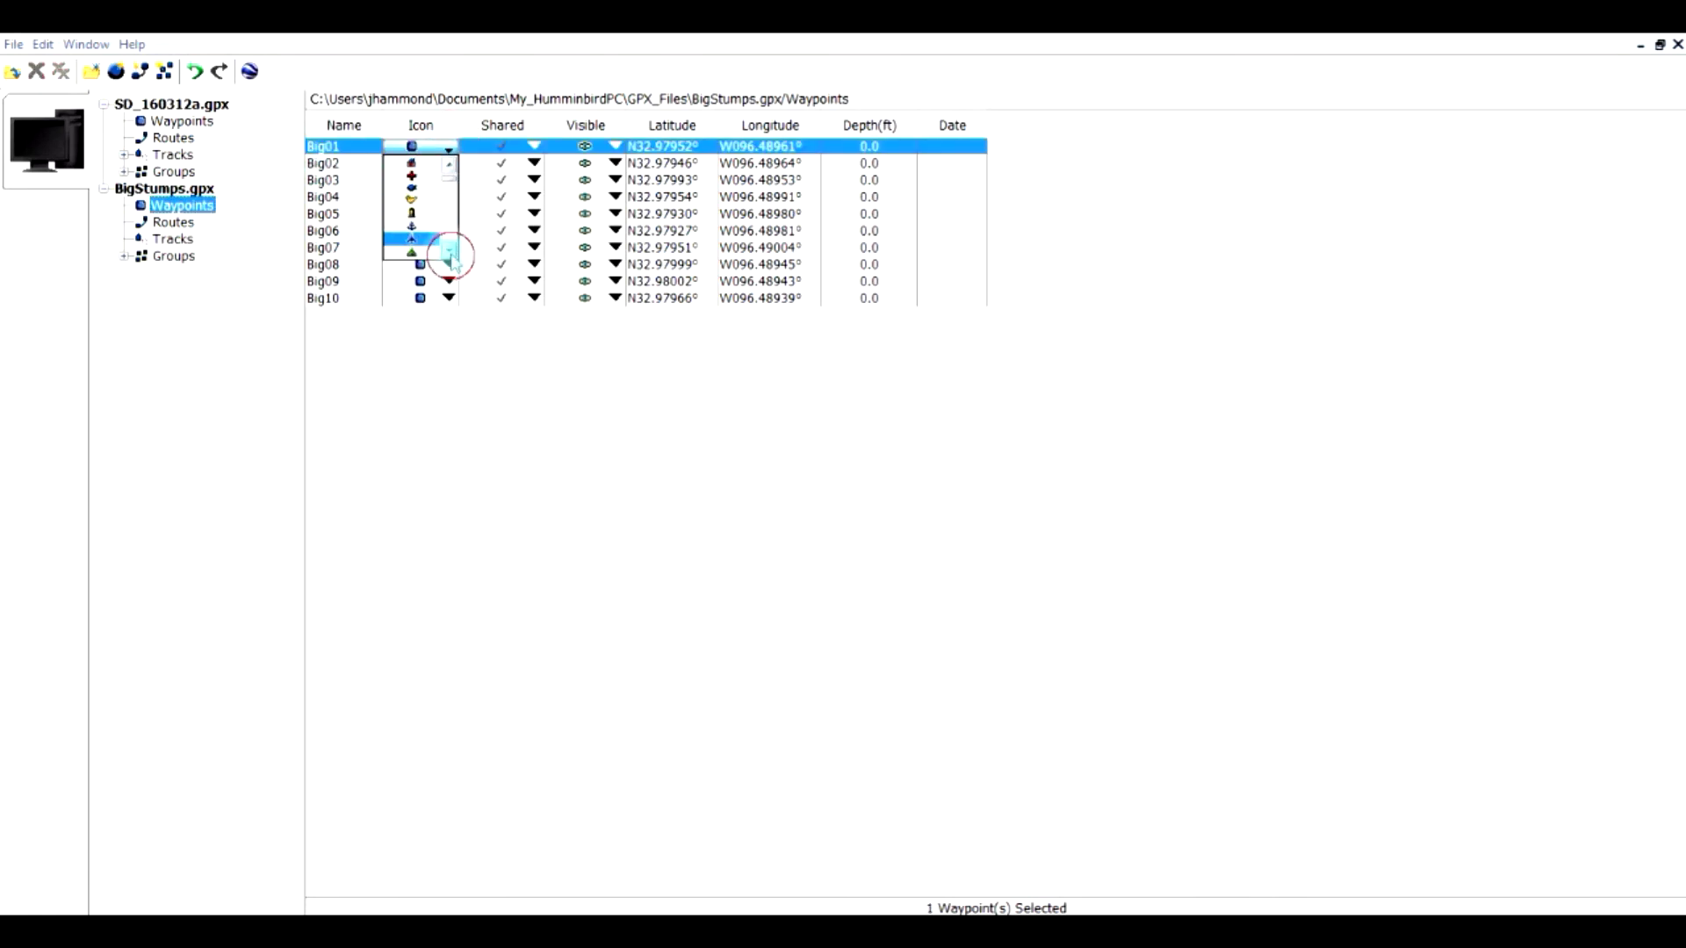
click(413, 230)
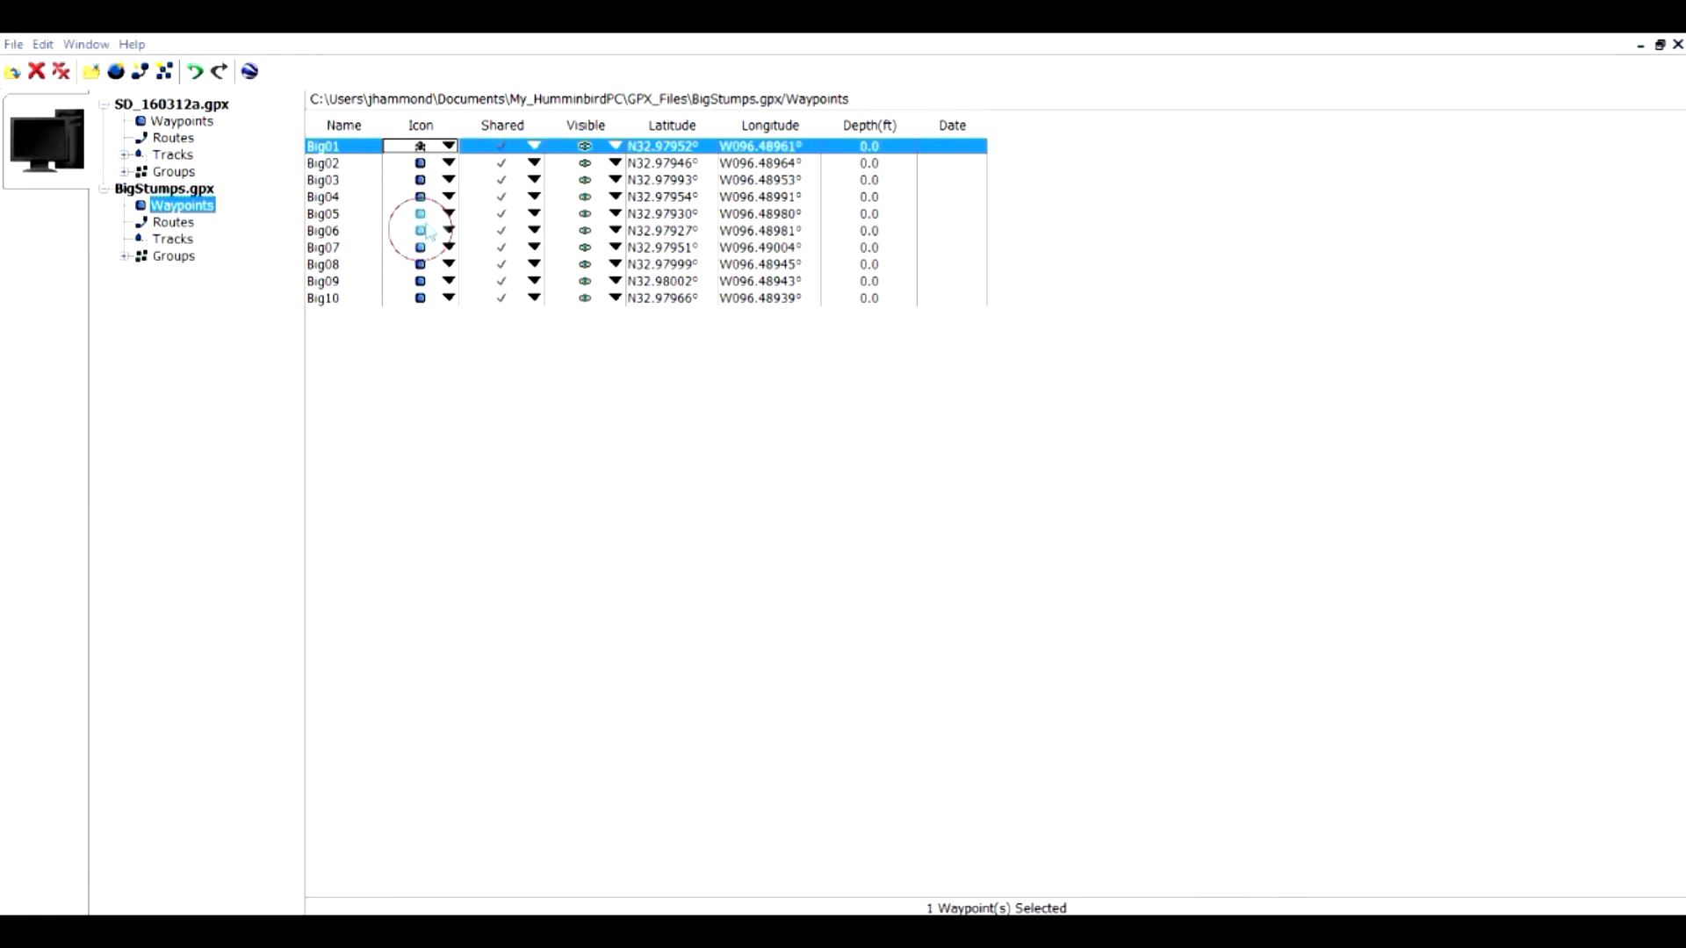
- Give waypoint Big02 the same icon as Big01
click(449, 164)
click(449, 164)
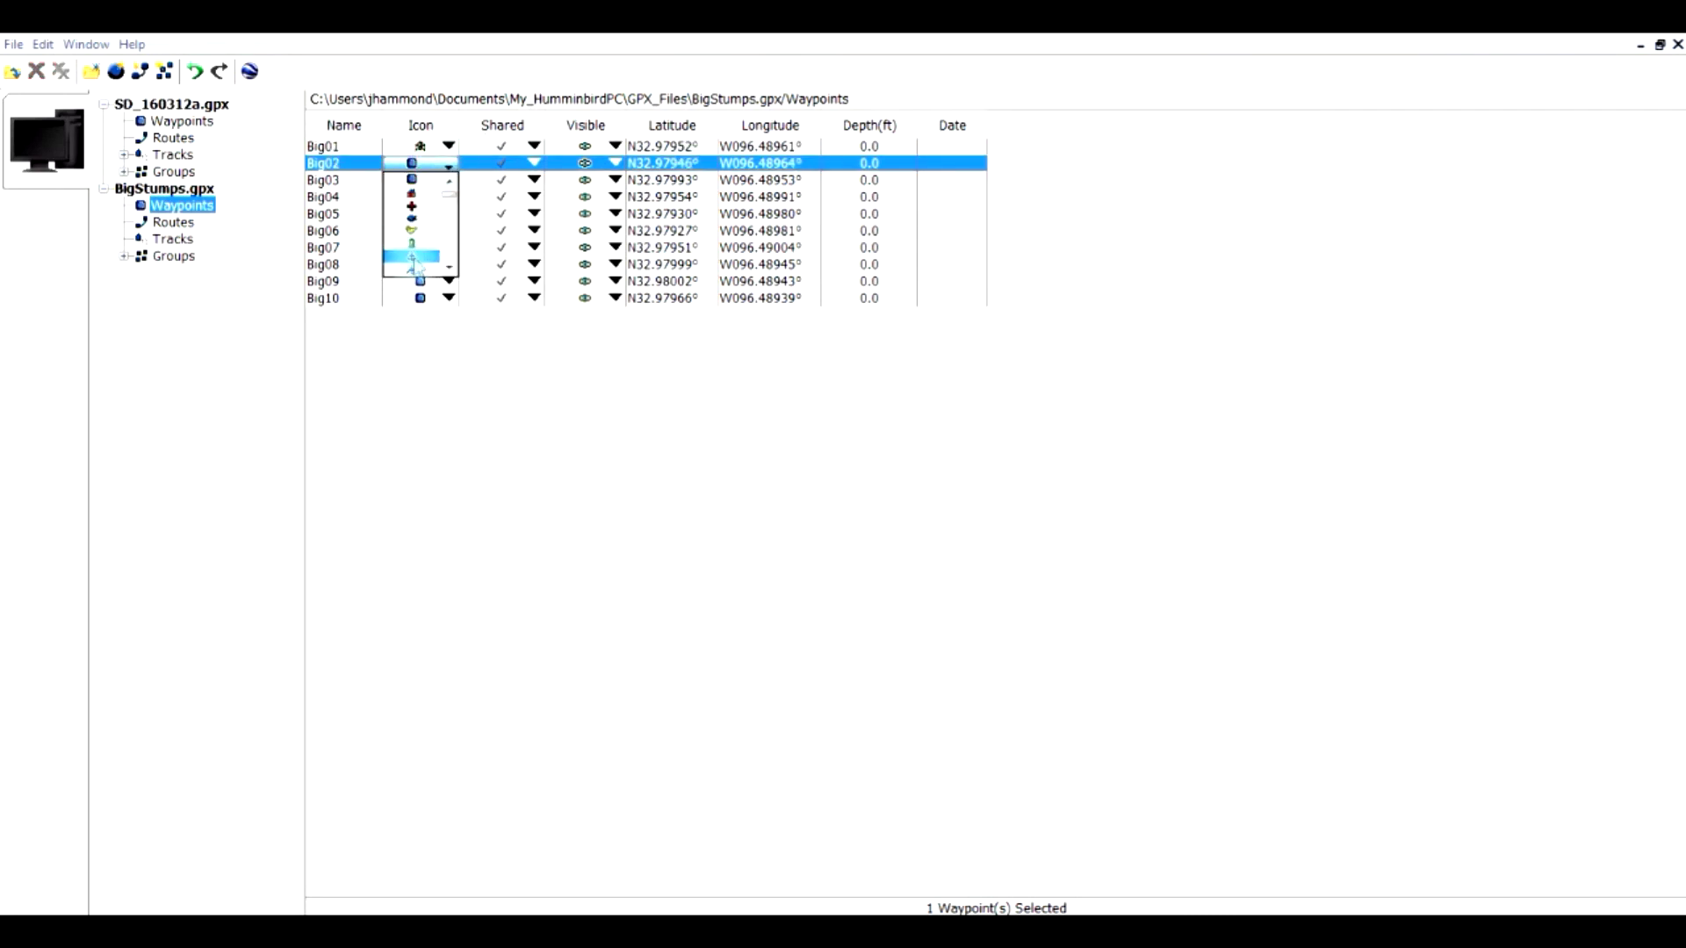
scroll(435, 265, down, 3)
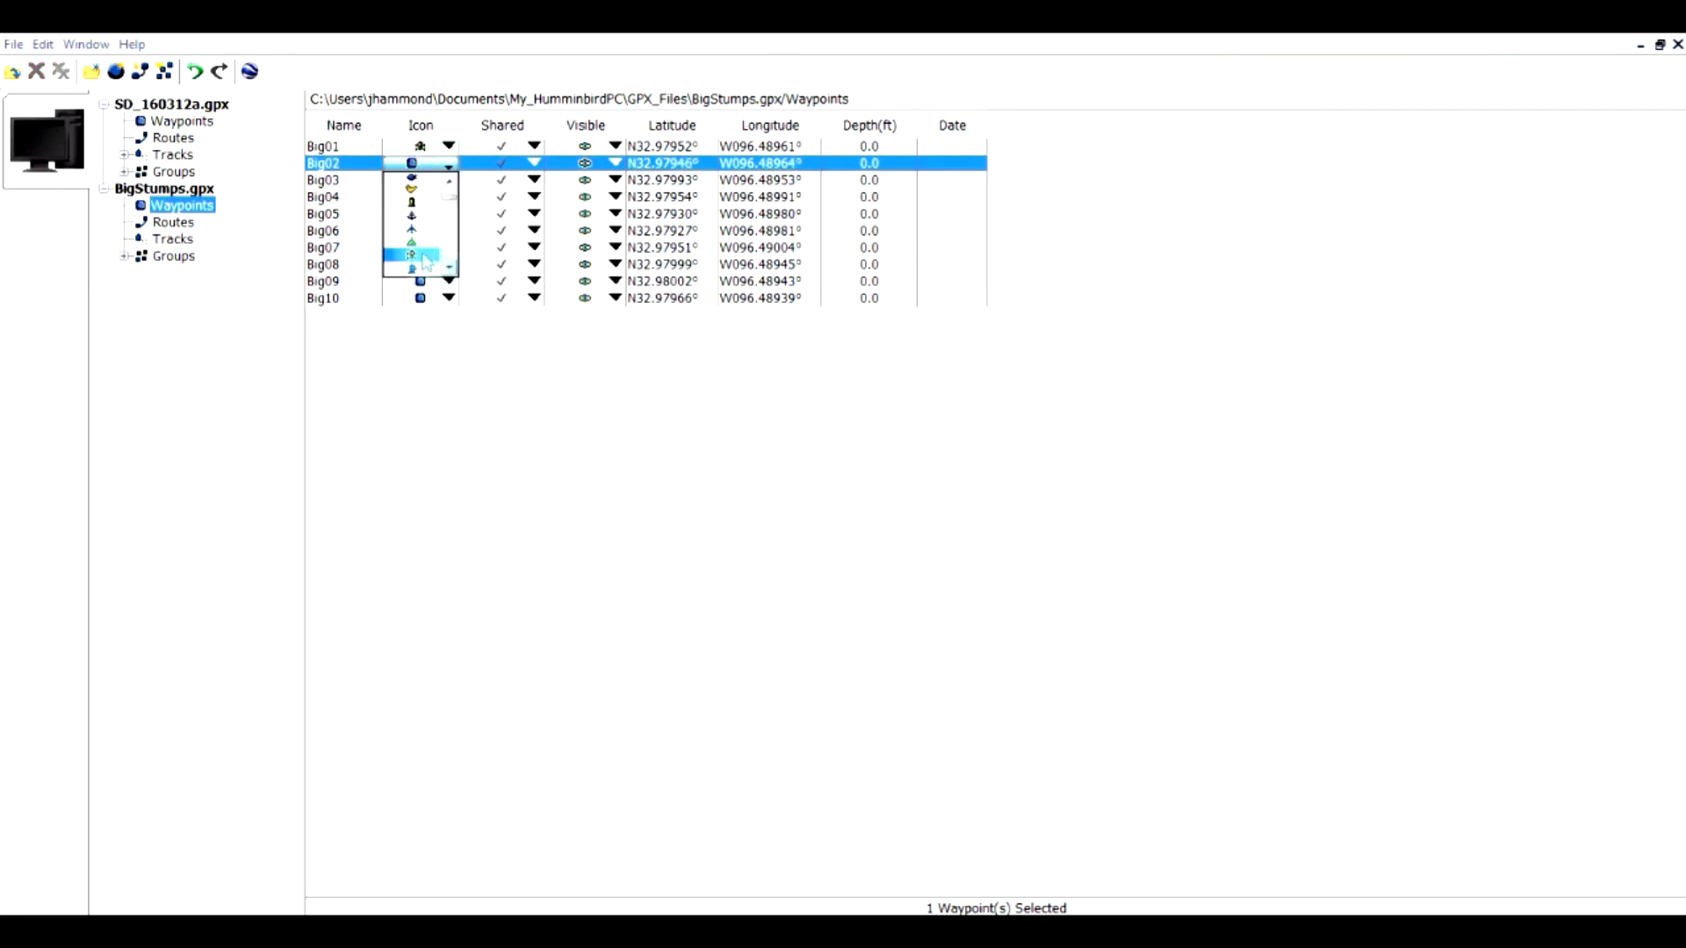
click(426, 259)
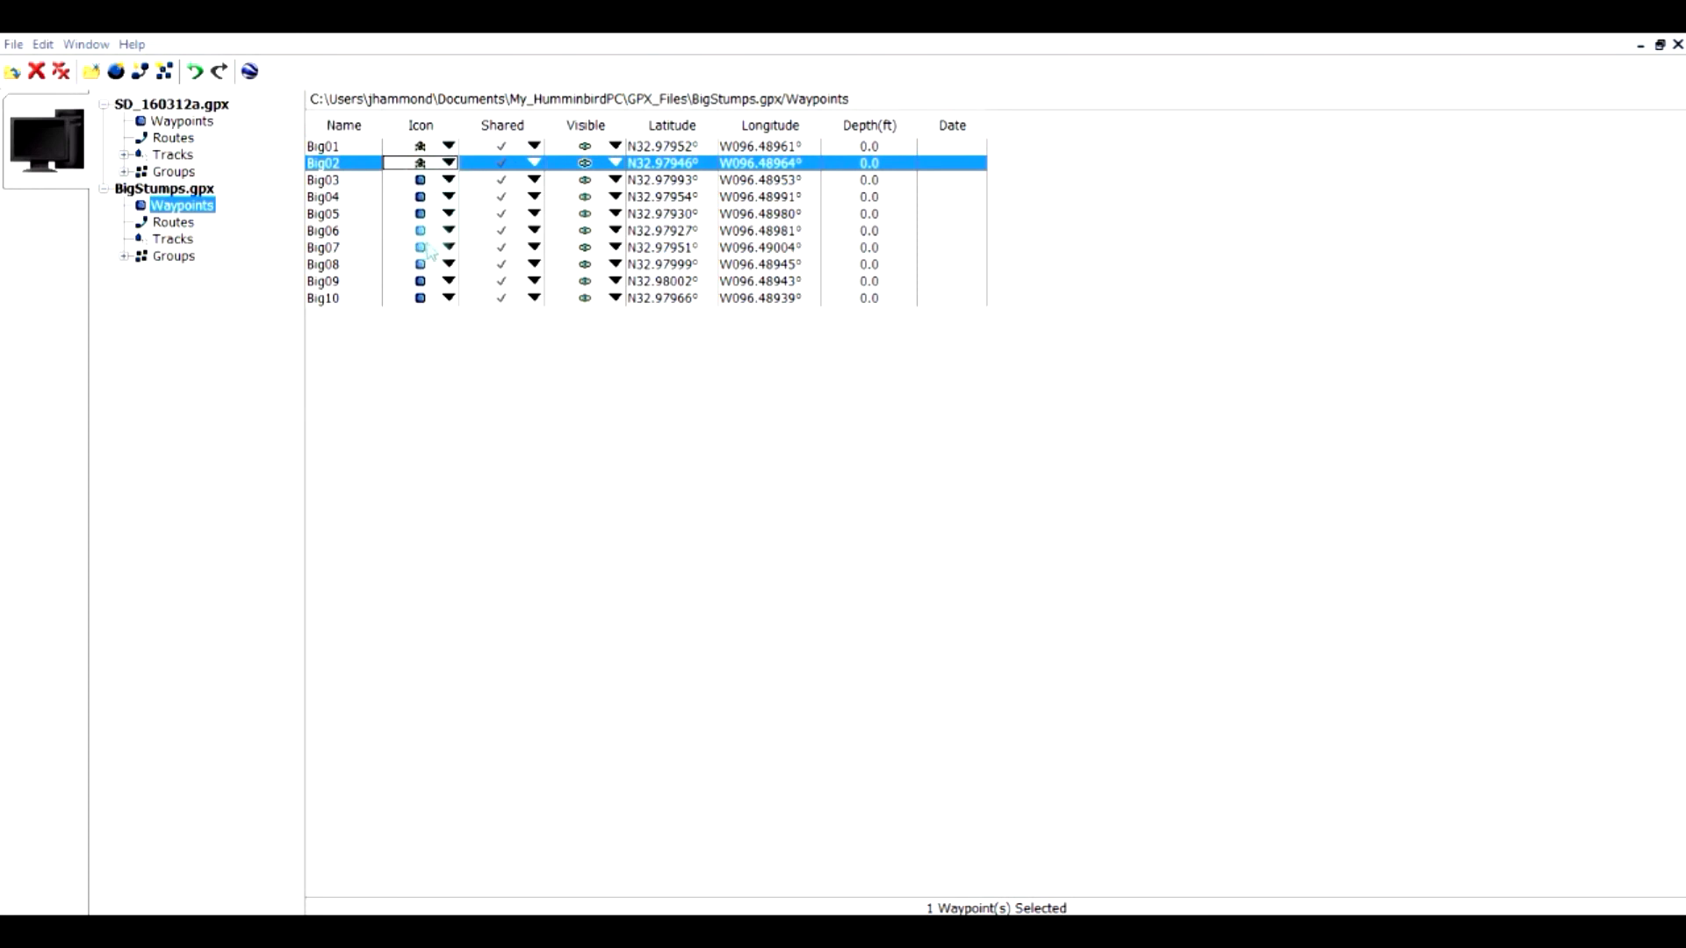